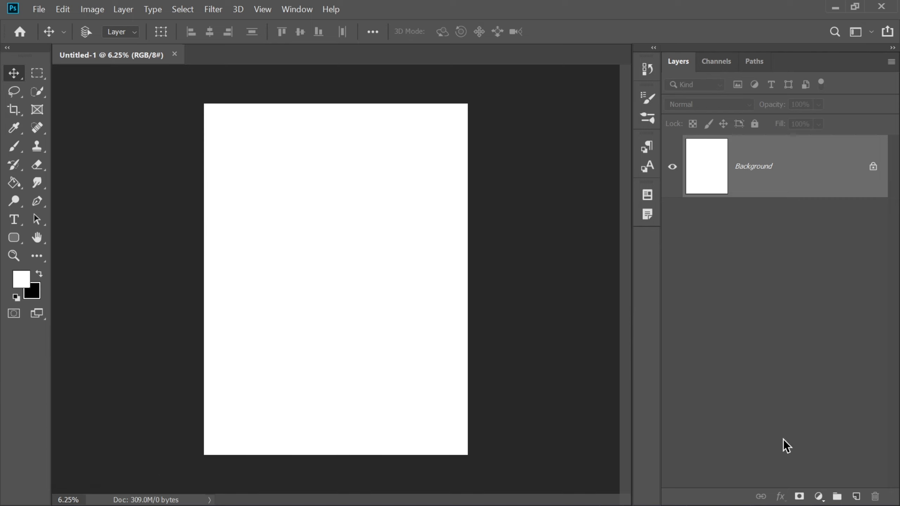
- Add a gradient fill layer above the background using the Foreground to Background preset
click(818, 496)
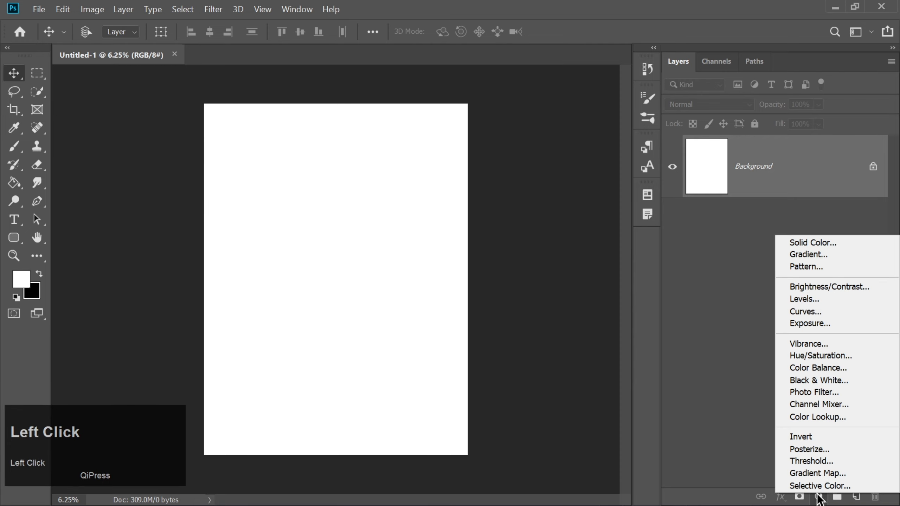
click(802, 257)
click(568, 182)
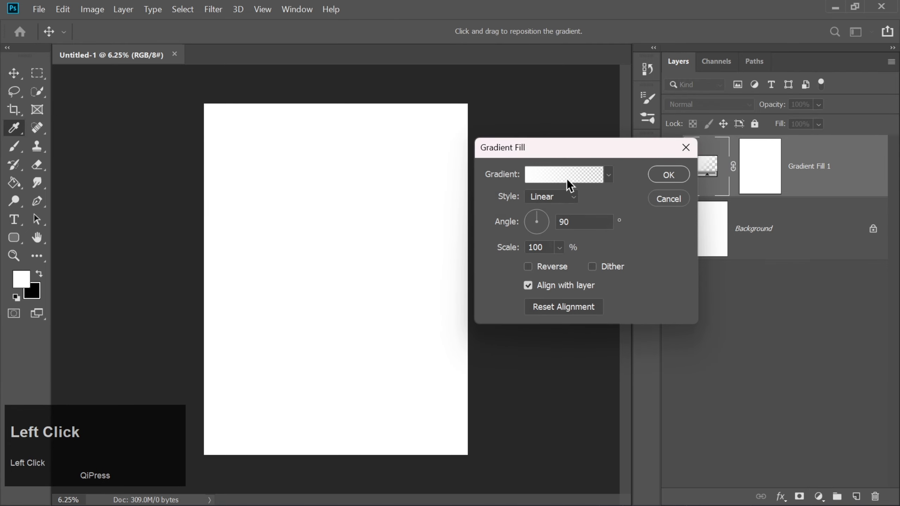
click(539, 141)
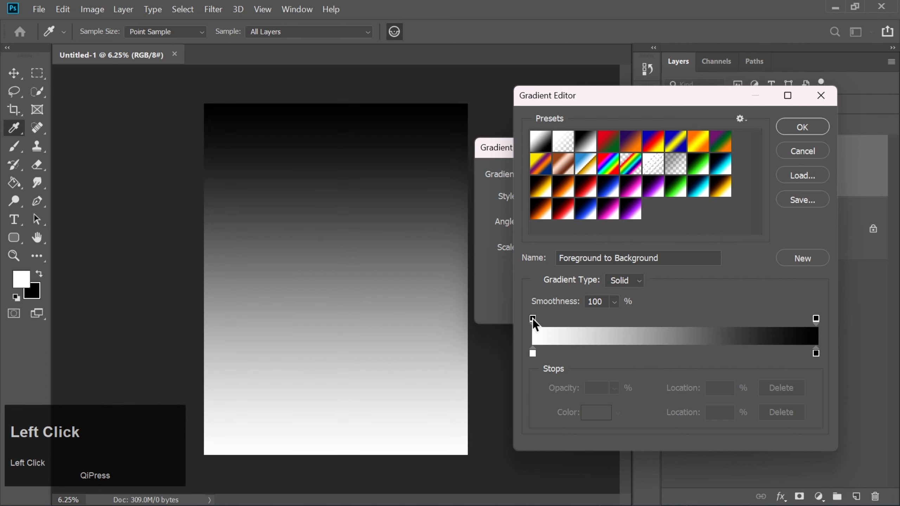
- Set the gradient's starting colour stop to 068ebf
click(532, 356)
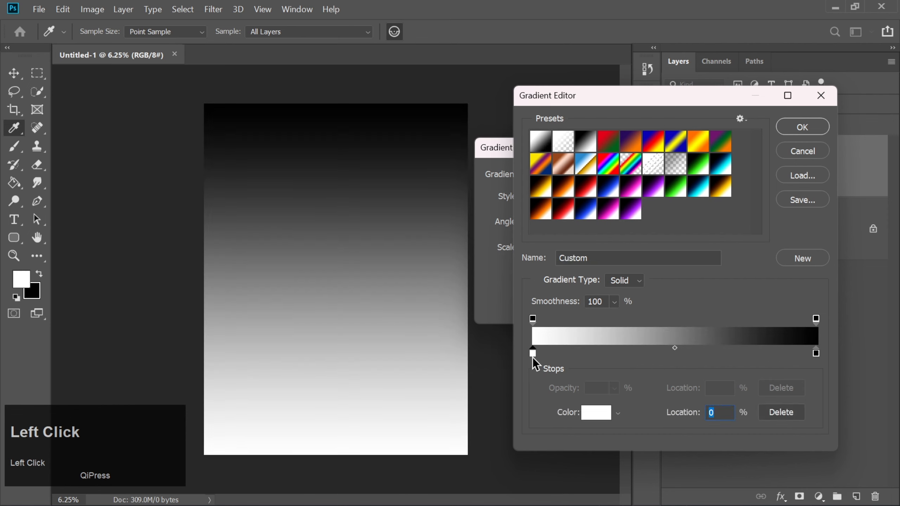
double_click(533, 355)
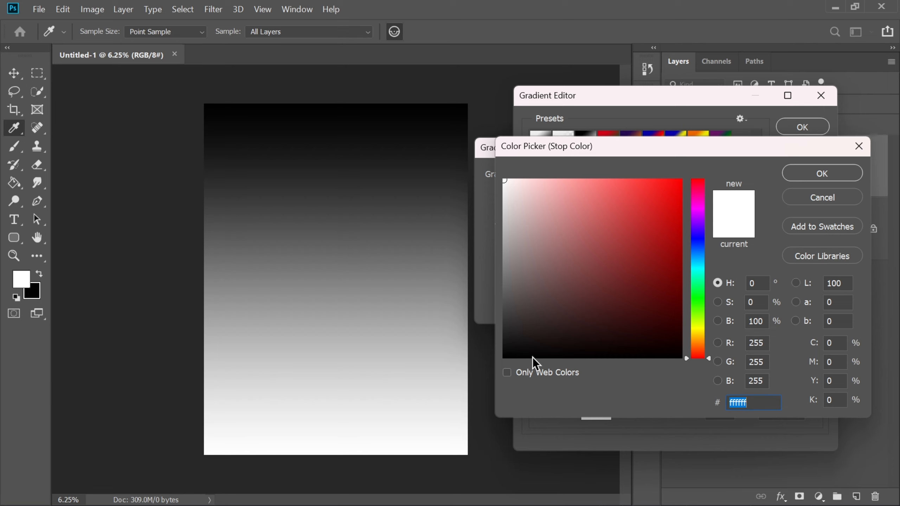
text(06)
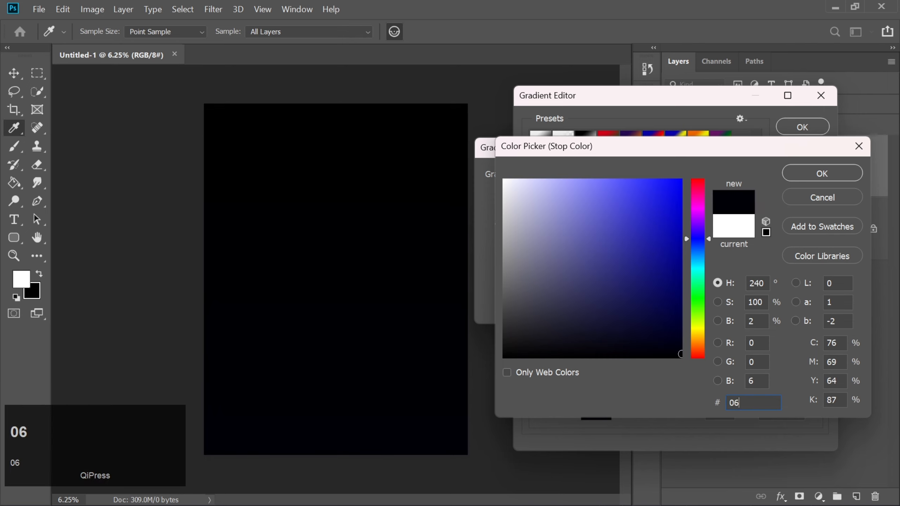
text(8)
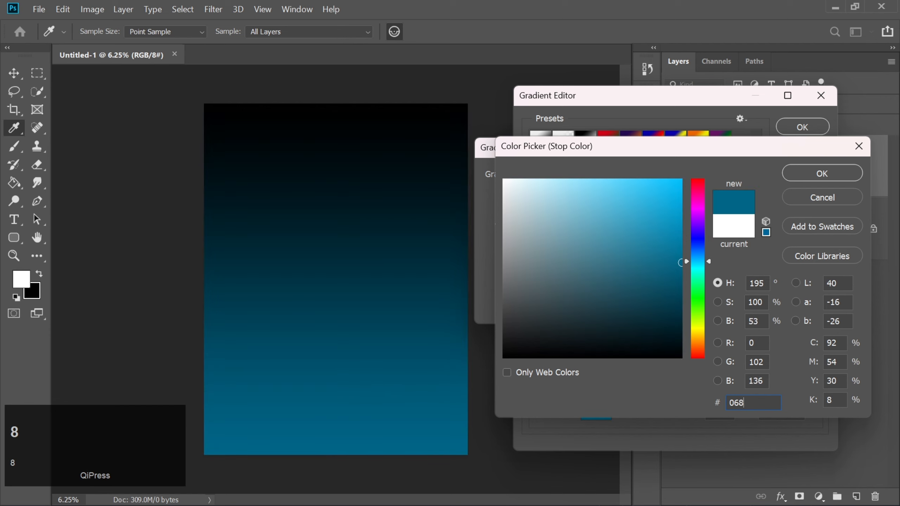
text(ebf)
key(Return)
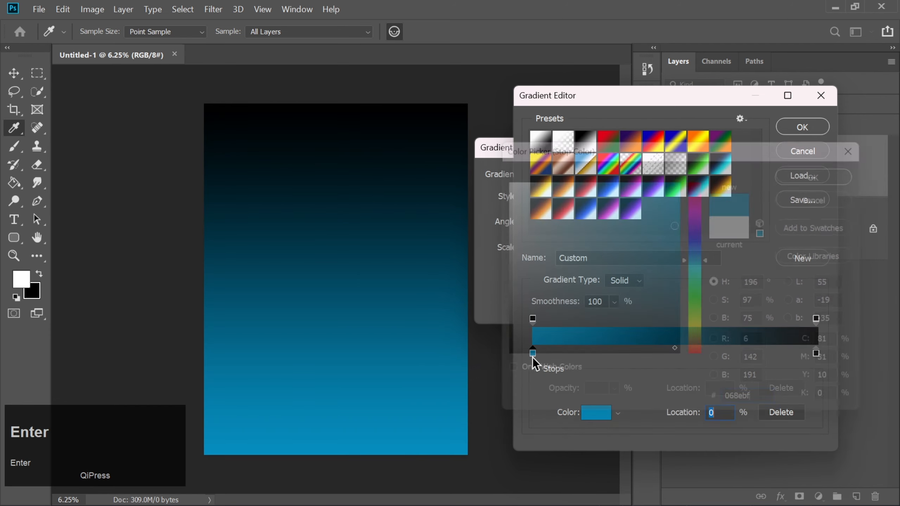
- Set the gradient's ending colour stop to 00384b and accept the edited gradient
double_click(815, 353)
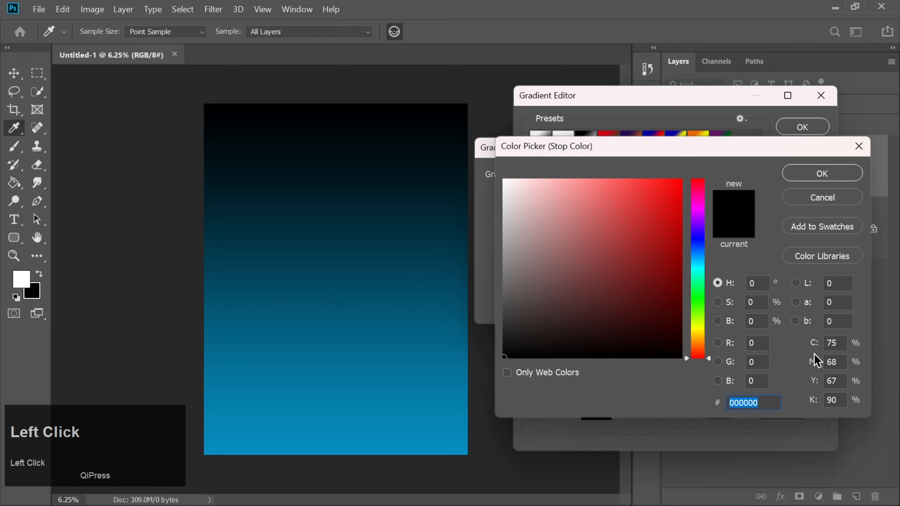
text(003)
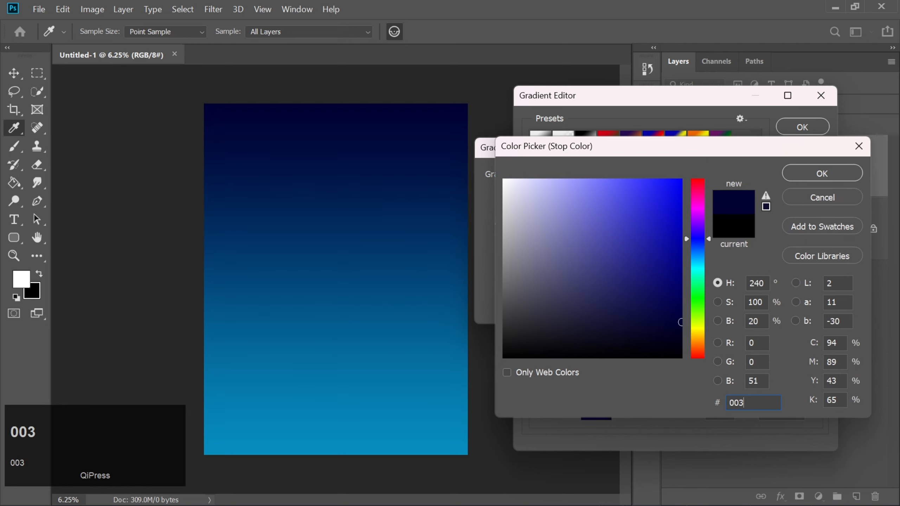
text(8)
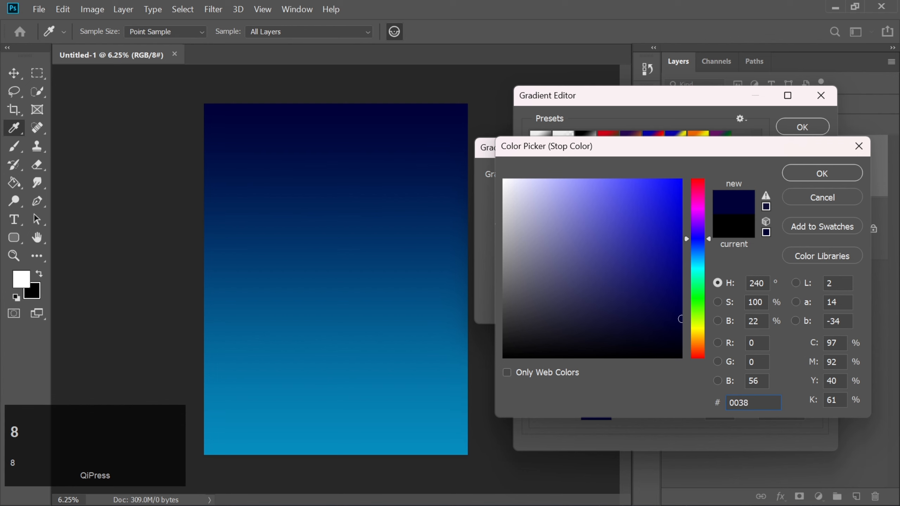
text(4b)
key(Return)
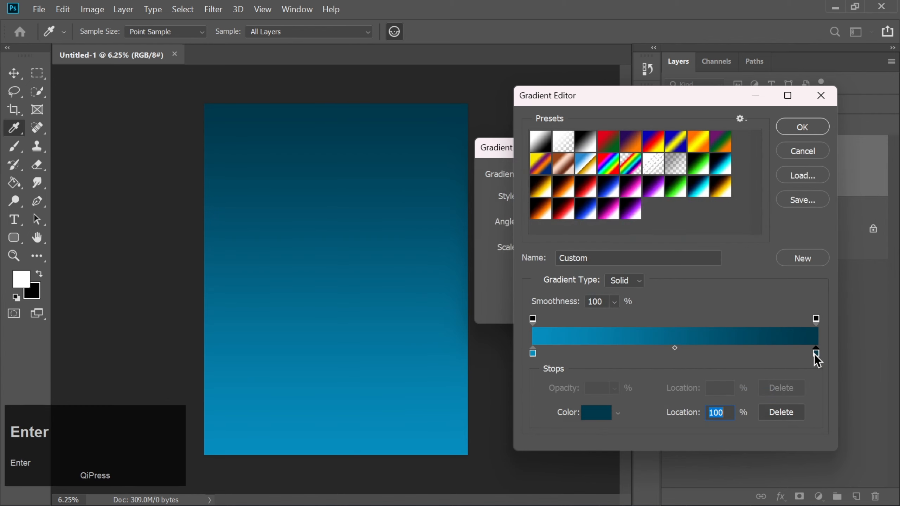
click(793, 124)
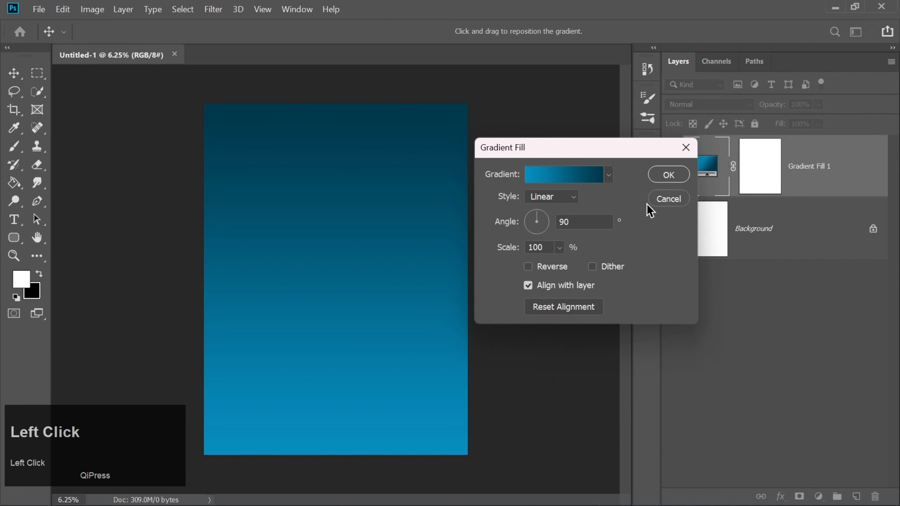
- Make the gradient fill radial with dithering and a scale of 112%, and apply it
click(554, 194)
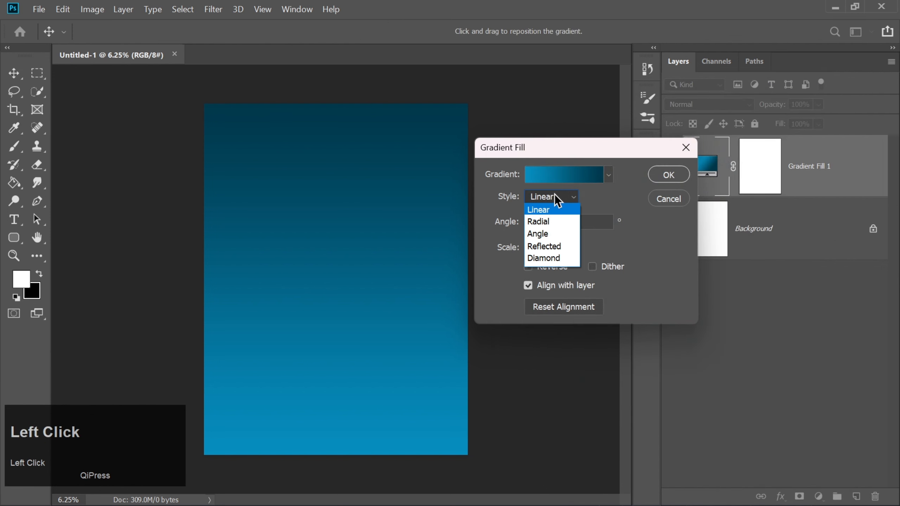
click(546, 220)
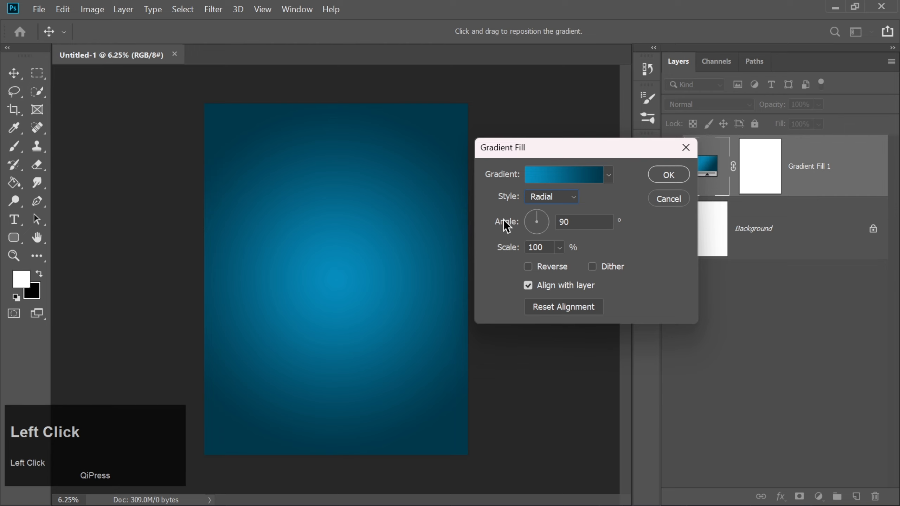
click(592, 266)
click(549, 249)
key(BackSpace)
key(BackSpace)
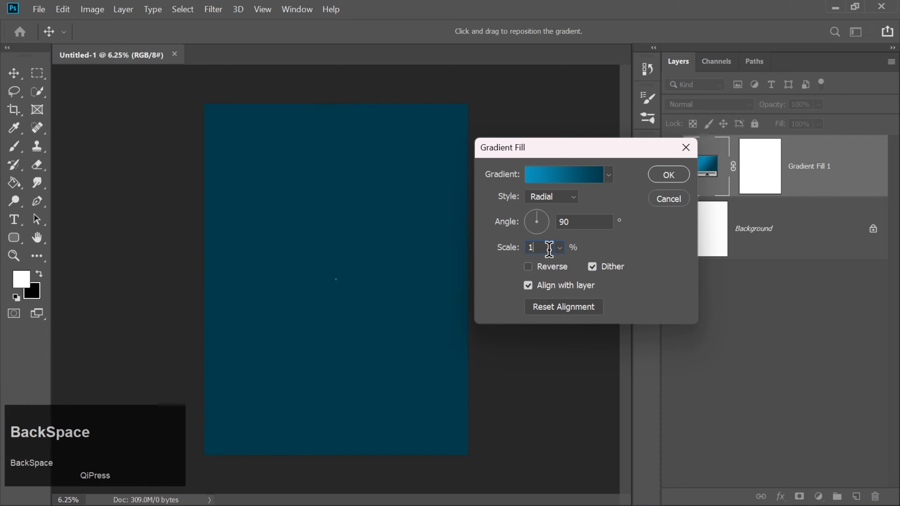
text(12)
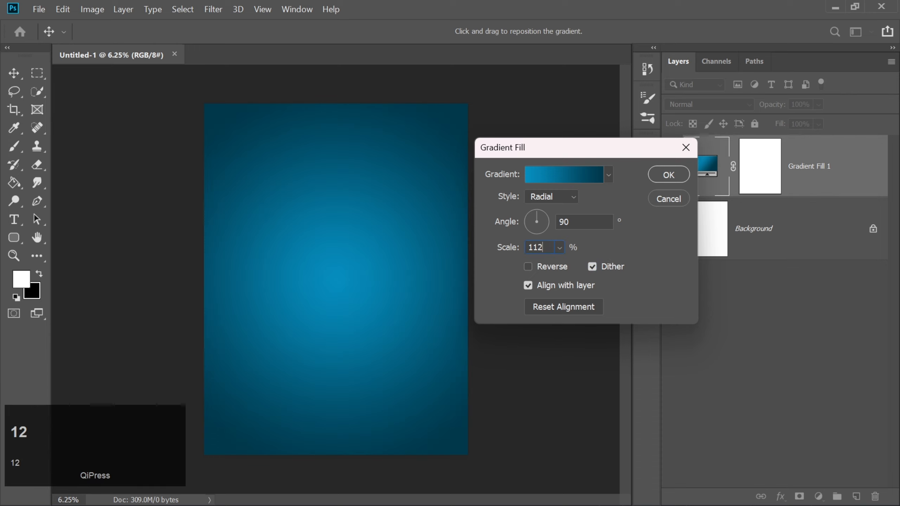
click(647, 242)
click(658, 177)
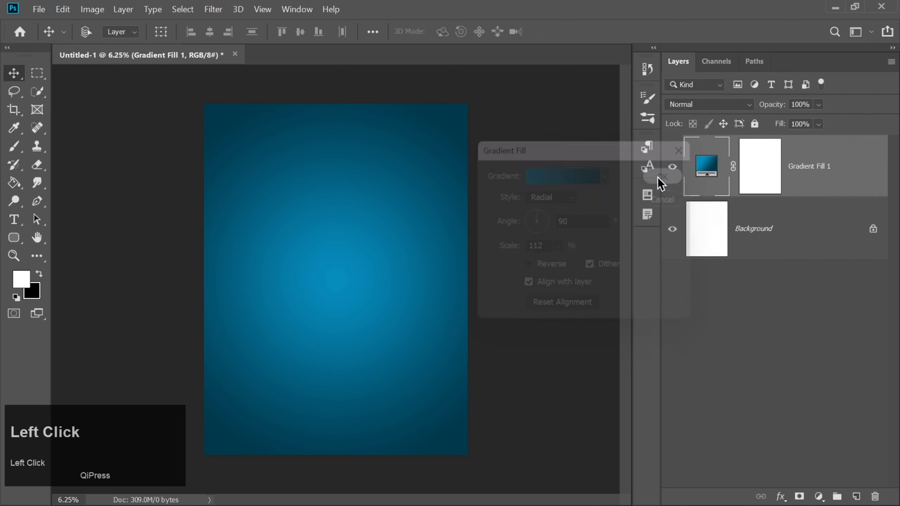
- Place the Radial Background image as an embedded object and scale it to about 94% to cover the whole canvas
click(39, 10)
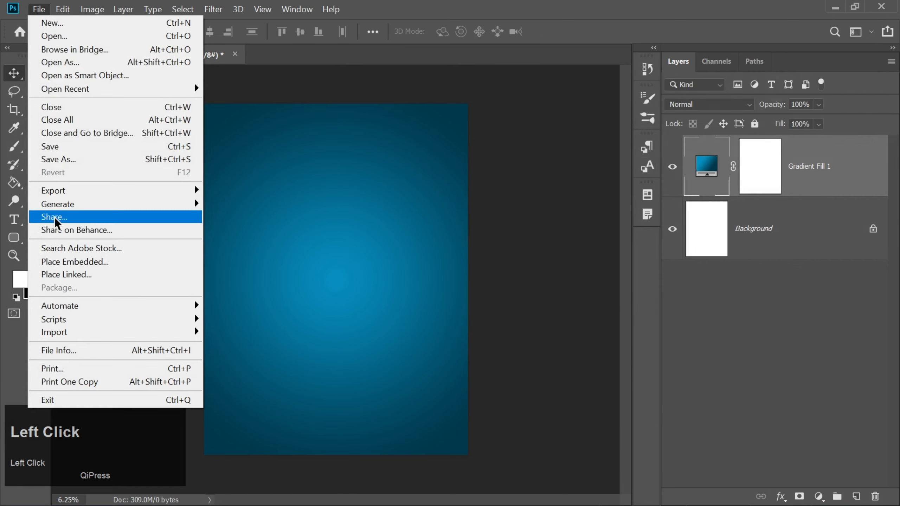
click(56, 259)
double_click(160, 210)
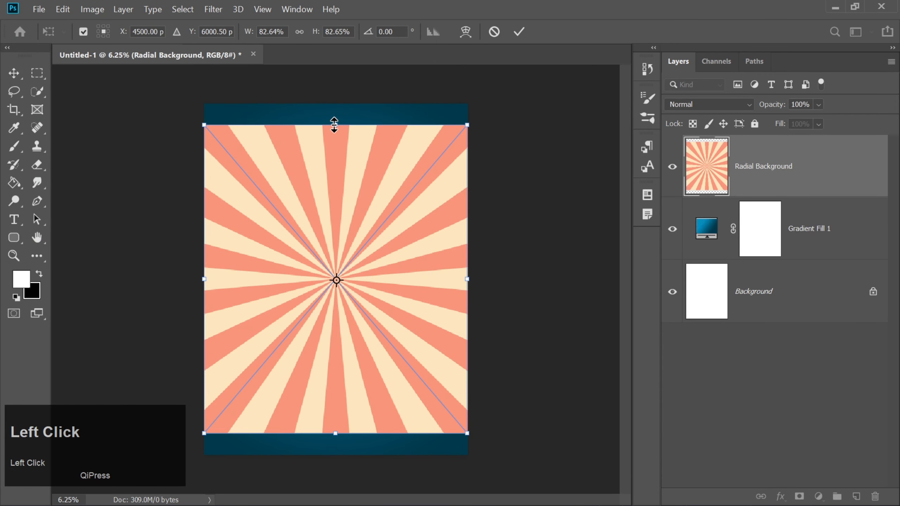
drag(334, 124, 334, 101)
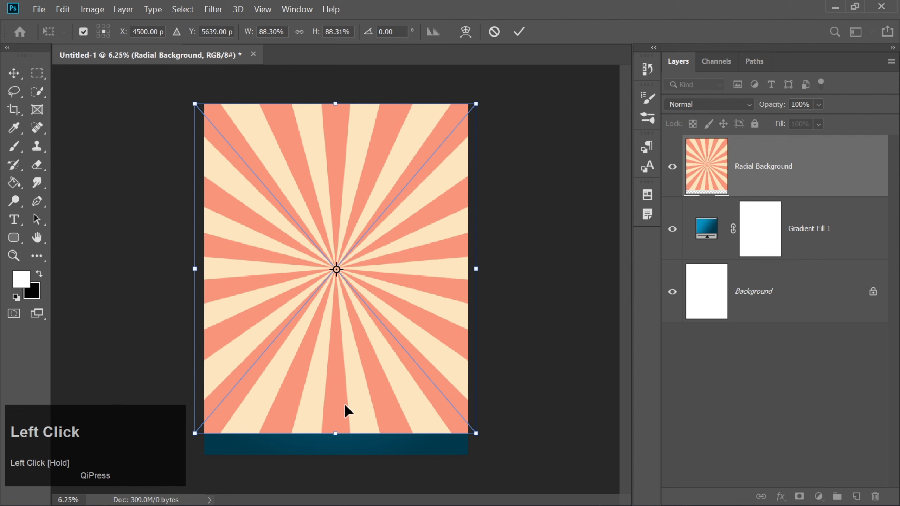
drag(336, 433, 335, 454)
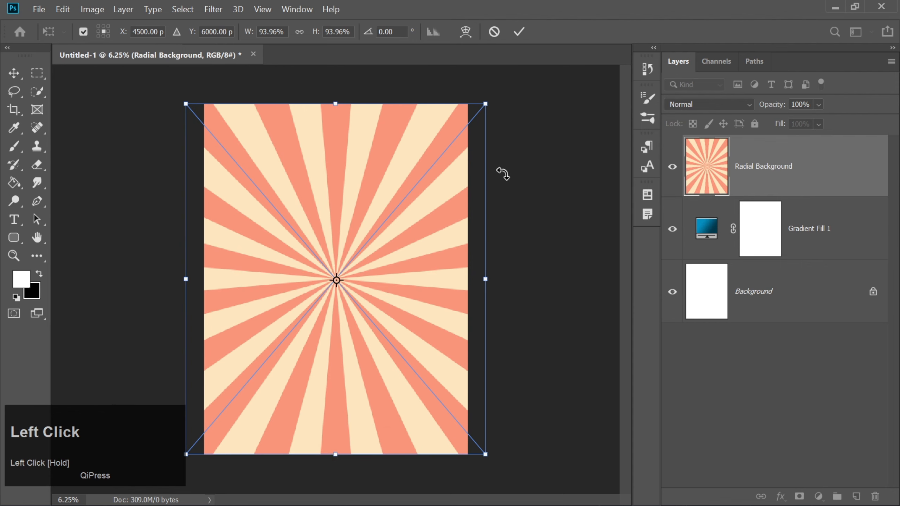
click(520, 35)
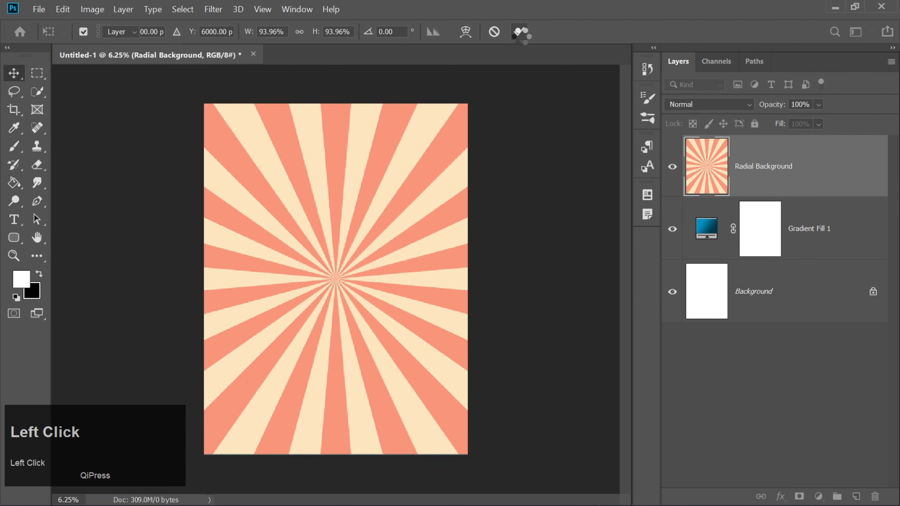
- Blend the Radial Background layer in Soft Light mode at 23% opacity
click(682, 104)
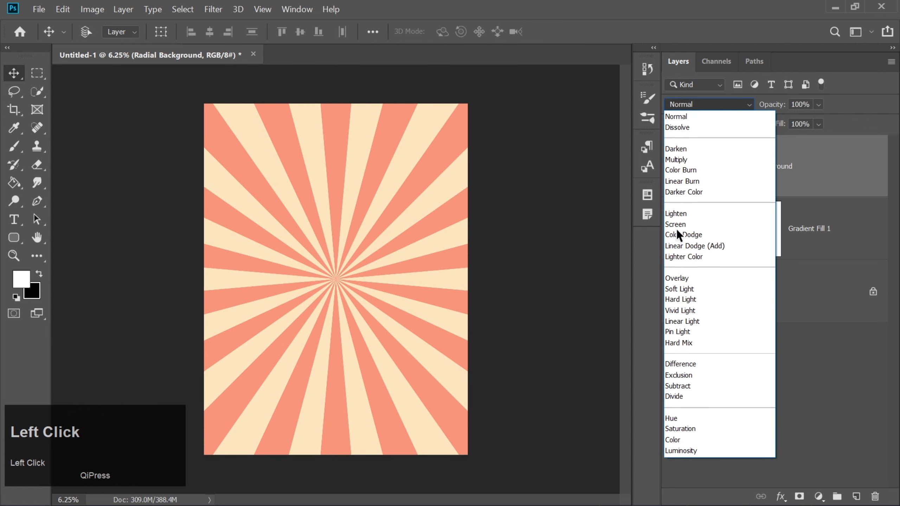
click(678, 292)
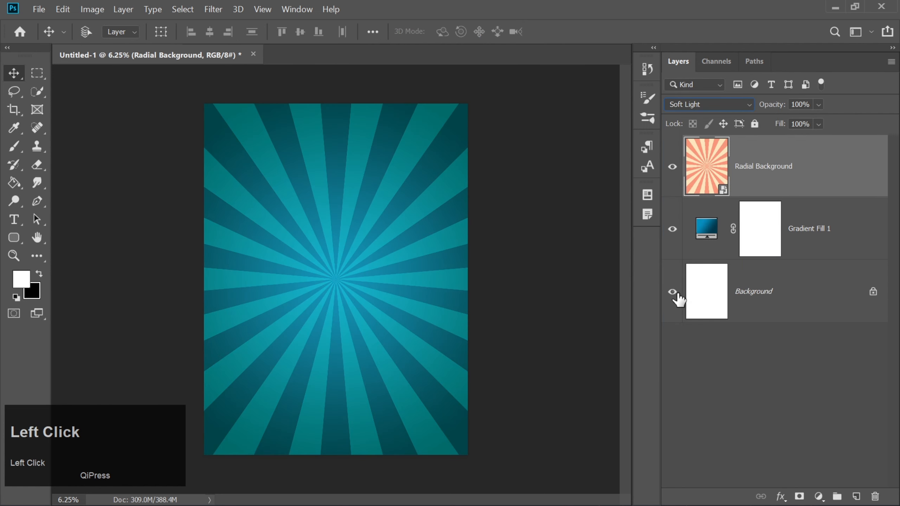
drag(803, 104, 775, 110)
text(23)
key(Return)
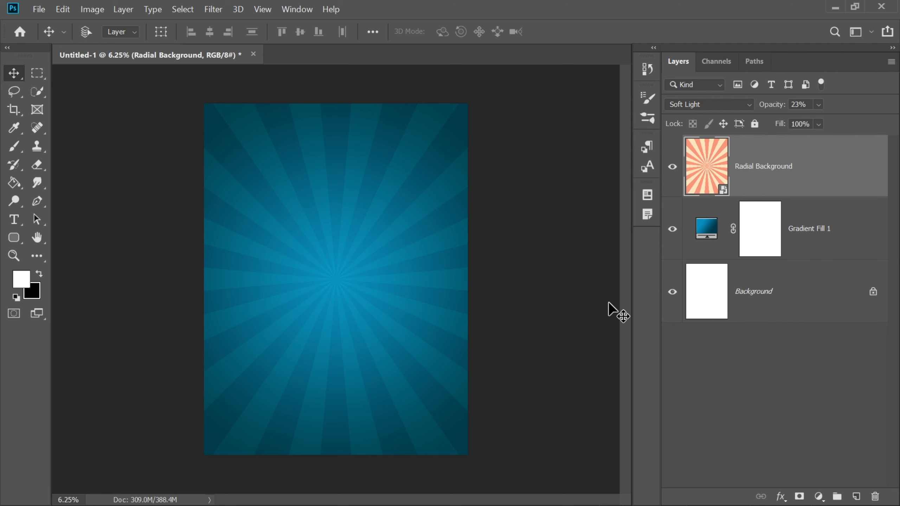
- Apply a Gaussian Blur with a 3.8-pixel radius to the Radial Background layer
click(213, 9)
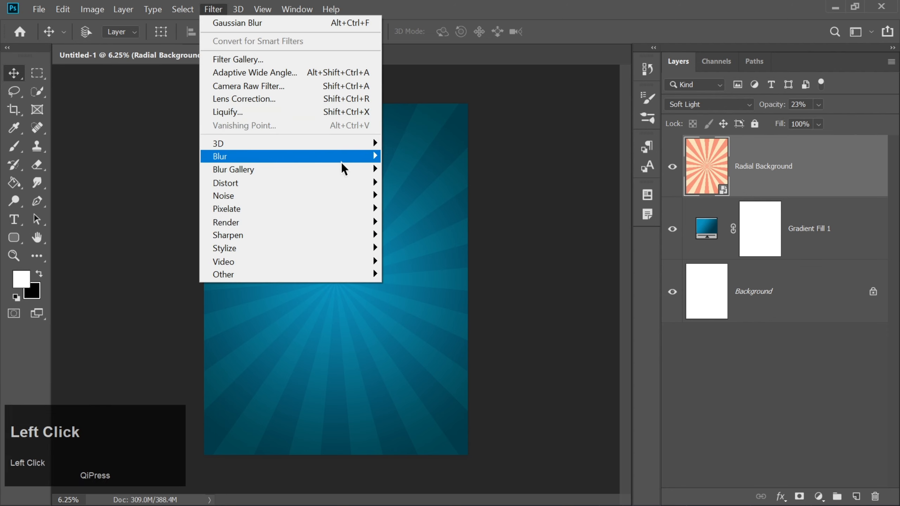
mouse_move(342, 158)
click(400, 208)
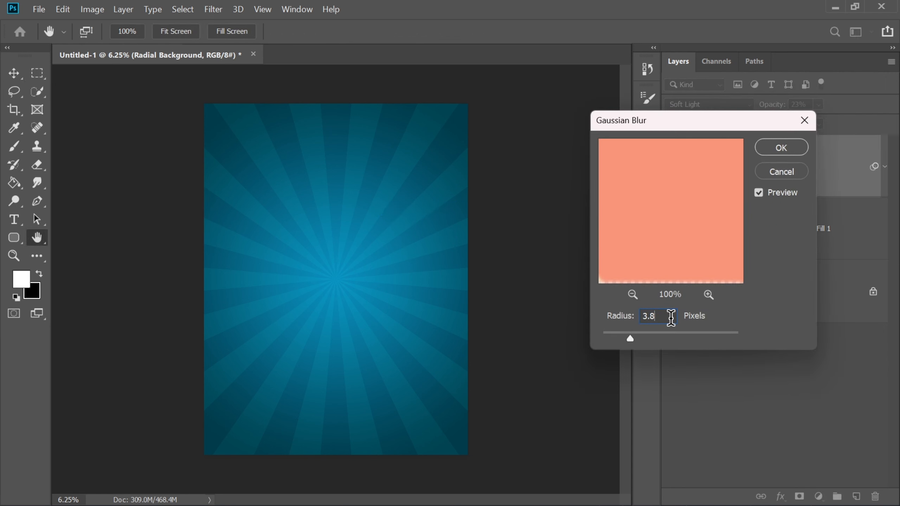
click(759, 153)
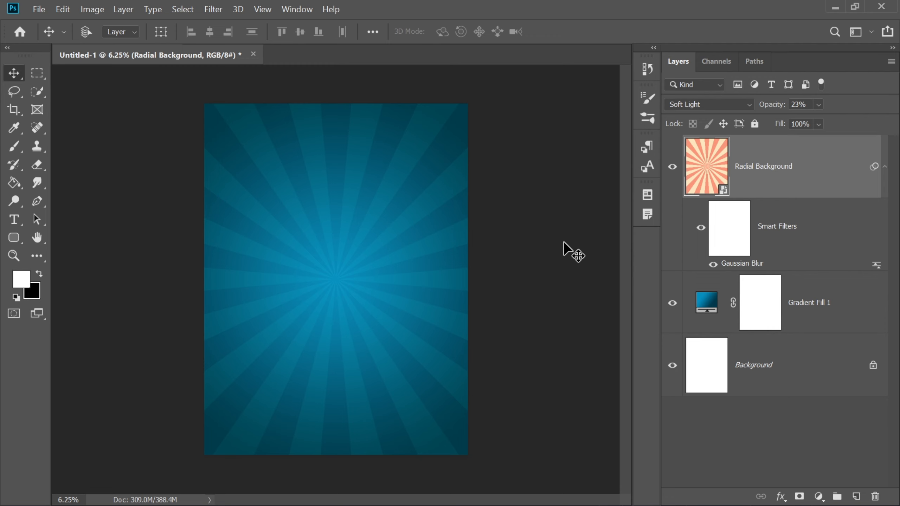
- Add a white text layer with the letter "J" in Montserrat Black, 50 pt, above the canvas centre
click(13, 219)
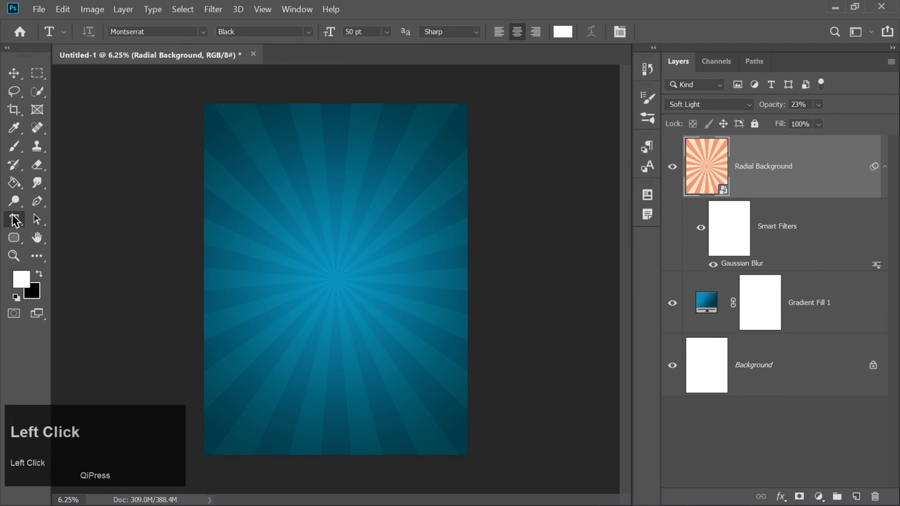
click(320, 236)
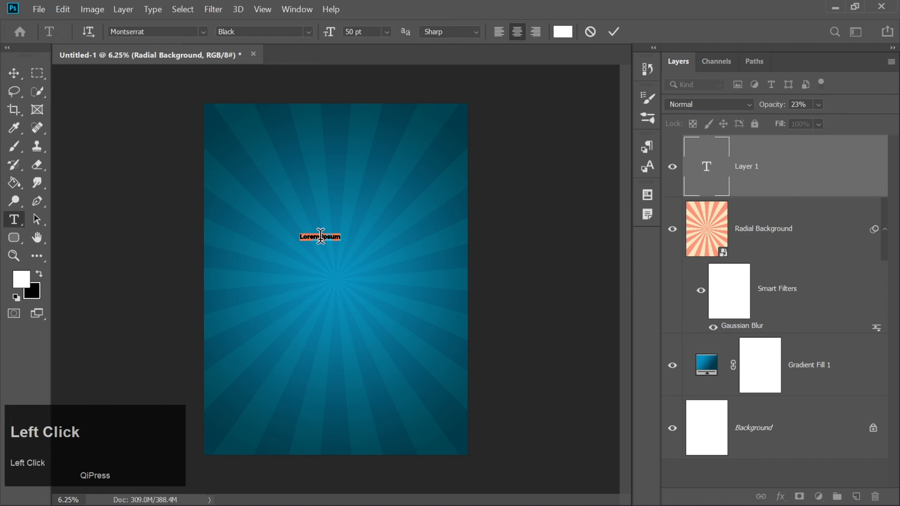
text(J)
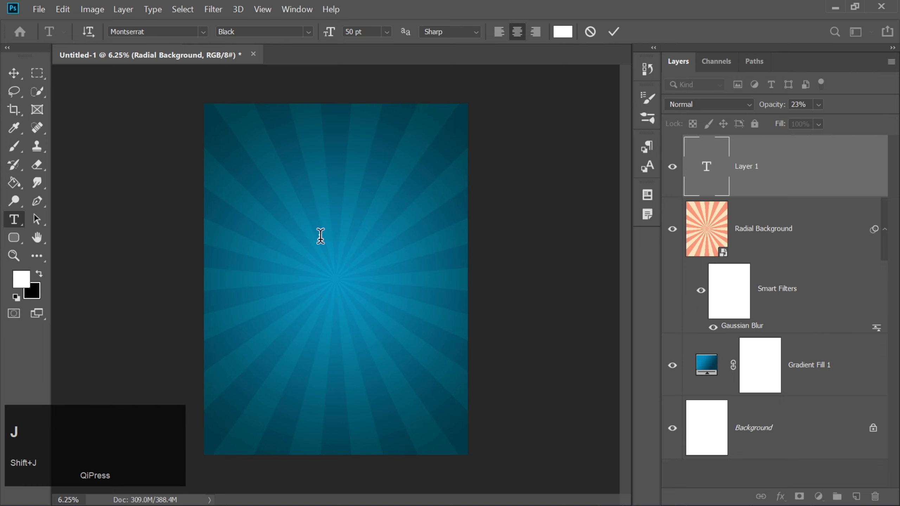
click(615, 31)
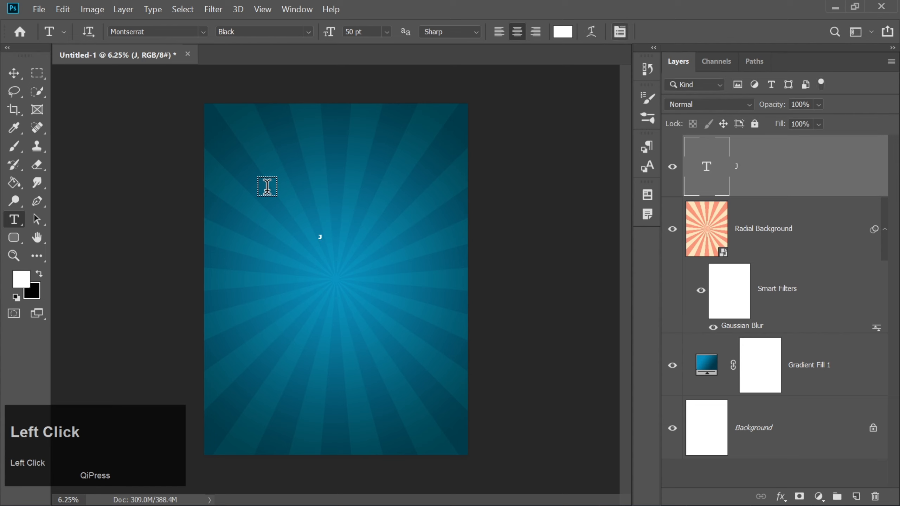
- Enlarge the letter J to about 3742% and position it slightly right of the canvas centre
click(12, 73)
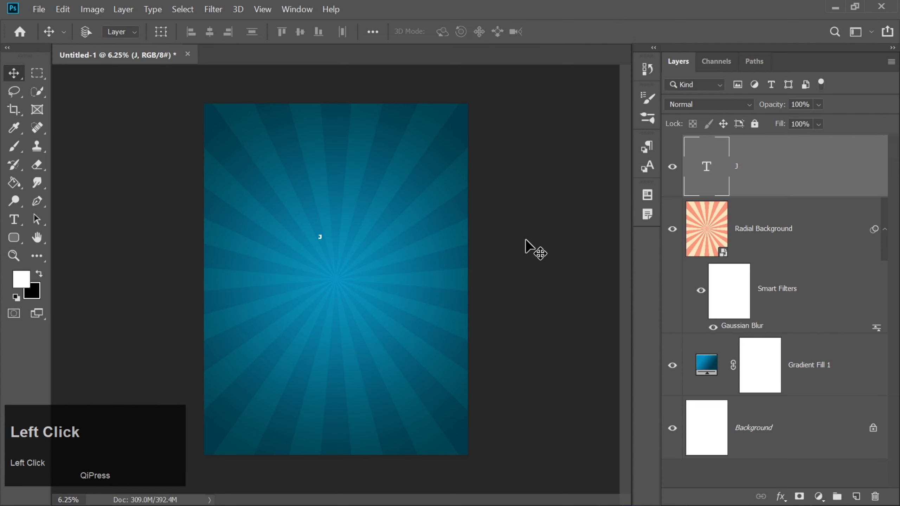
key(ctrl+t)
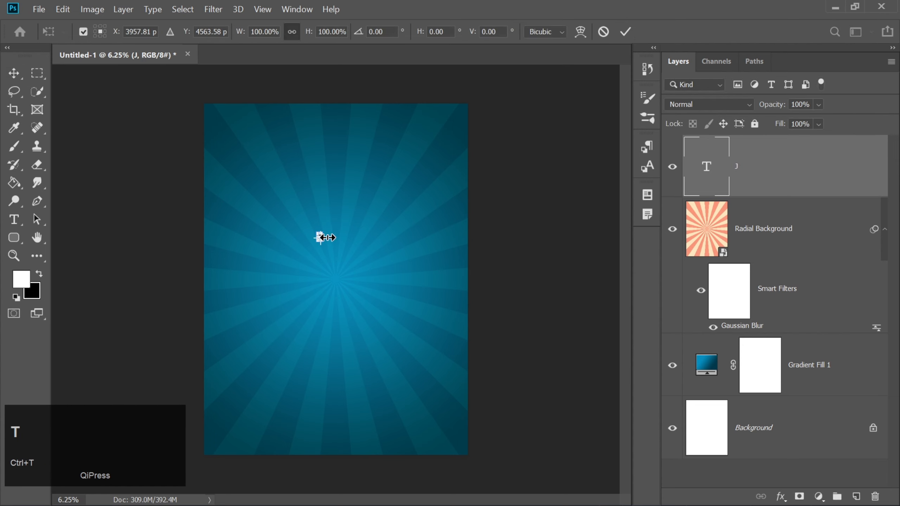
drag(320, 240, 452, 363)
drag(355, 350, 347, 323)
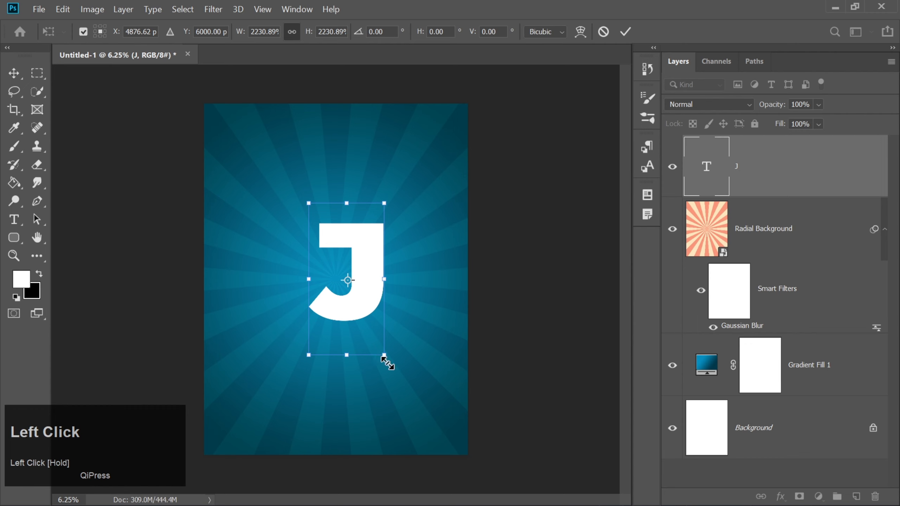
drag(387, 362, 450, 423)
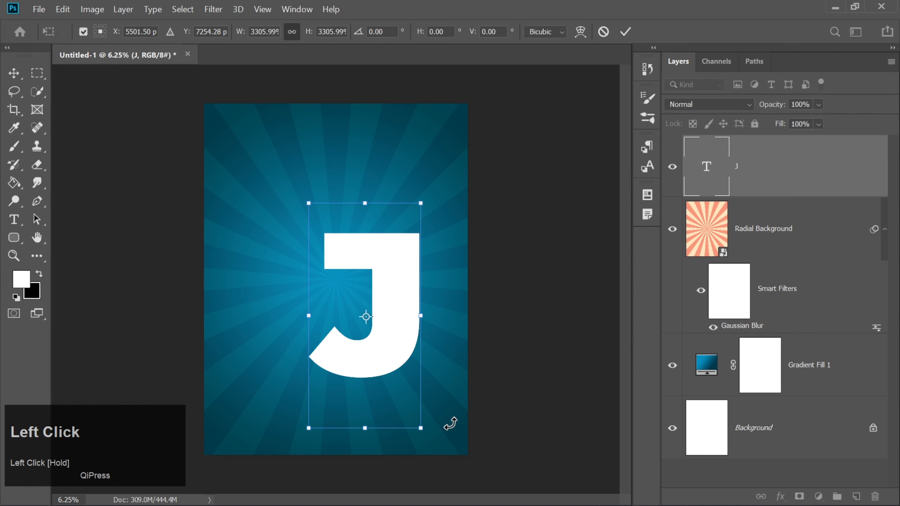
drag(383, 356, 374, 328)
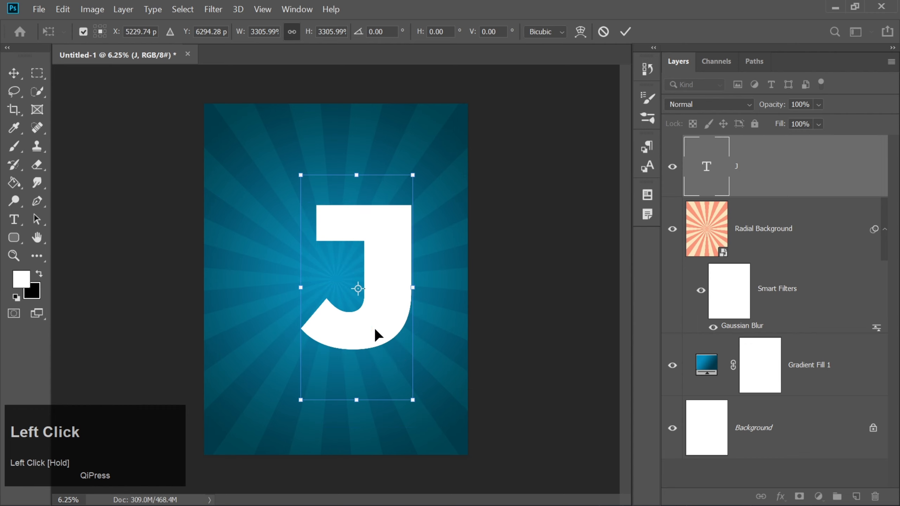
drag(411, 399, 435, 426)
mouse_move(374, 340)
mouse_down()
mouse_move(351, 309)
mouse_move(371, 334)
mouse_up()
key(Up)
key(Up)
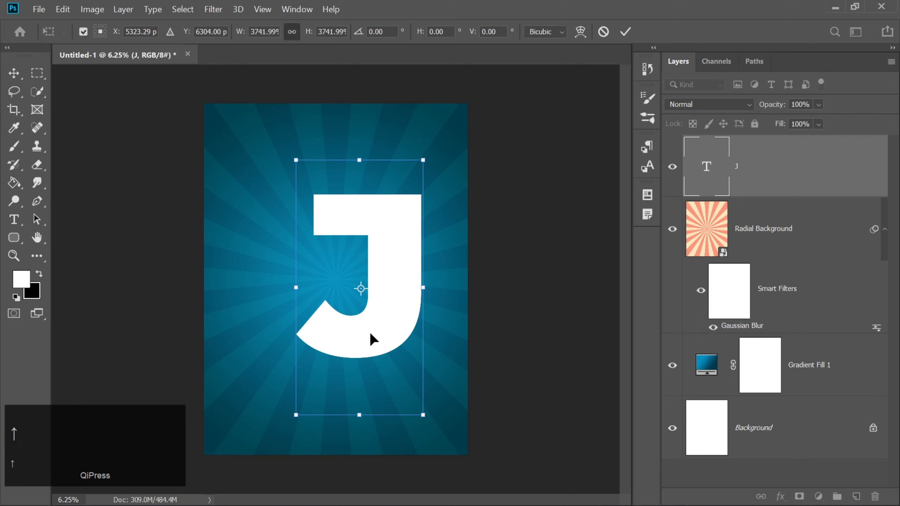
key(Up)
key(Up)
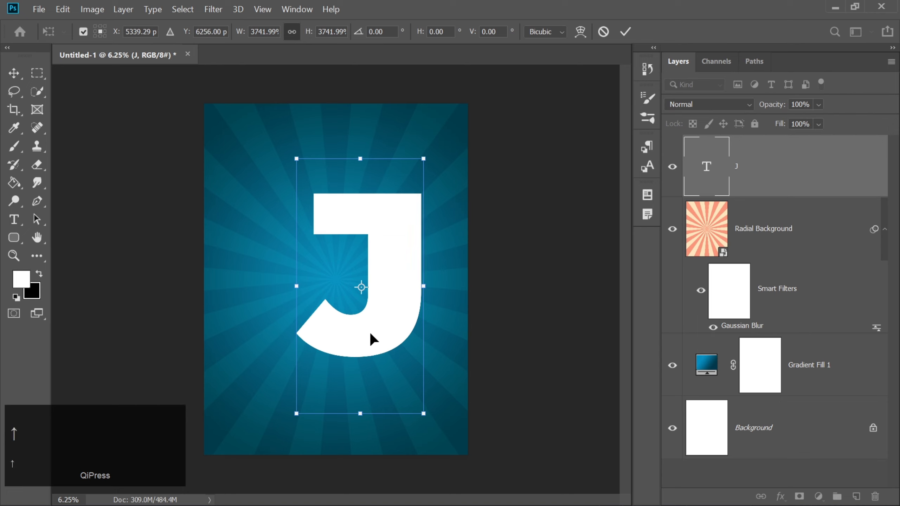
key(Return)
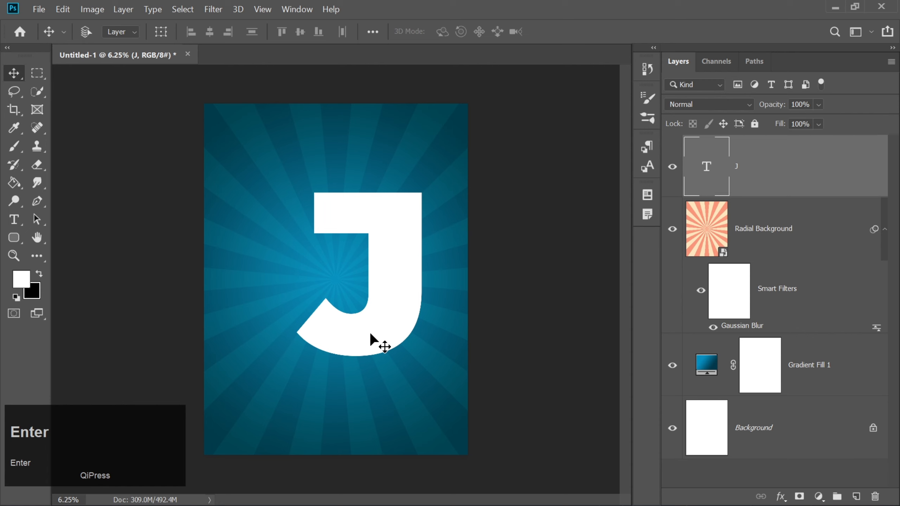
- Place the Forest image as an embedded object, scale it to about 132%, and position it to cover the letter J
click(39, 10)
click(72, 262)
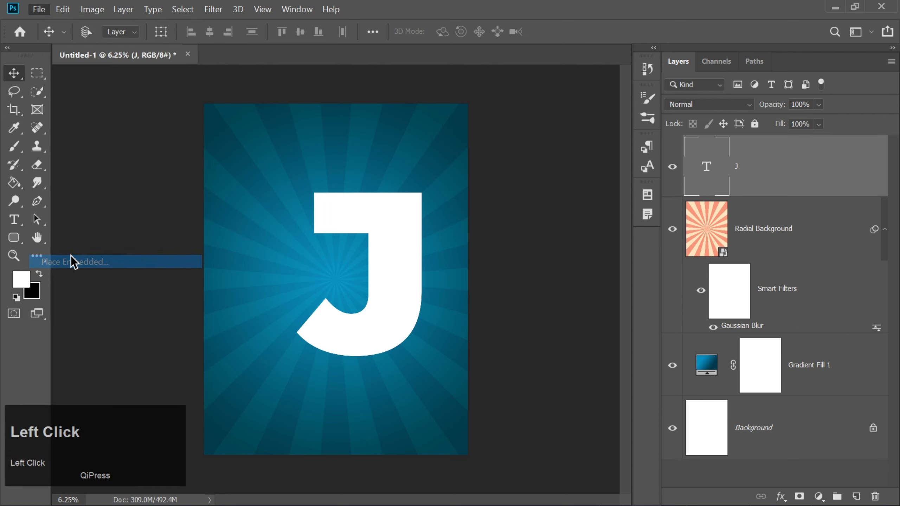
double_click(242, 164)
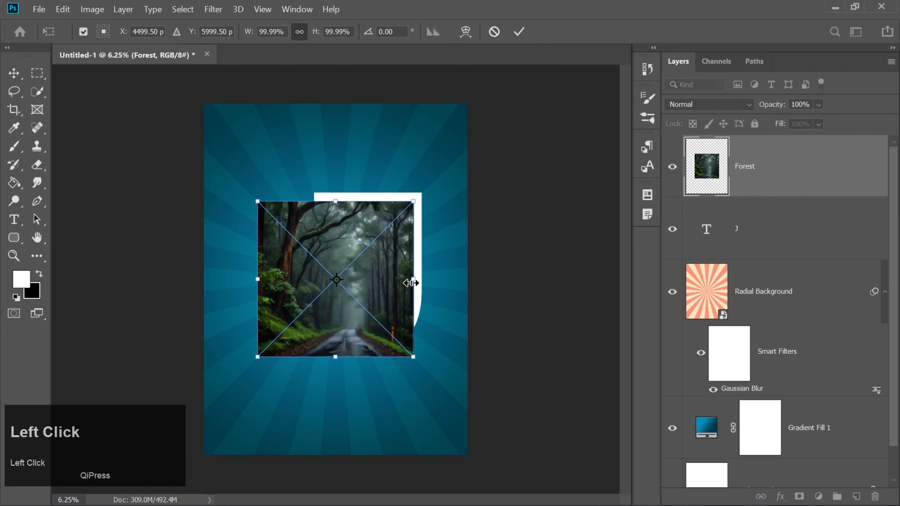
mouse_move(414, 280)
mouse_down()
mouse_move(488, 299)
mouse_move(411, 277)
mouse_up()
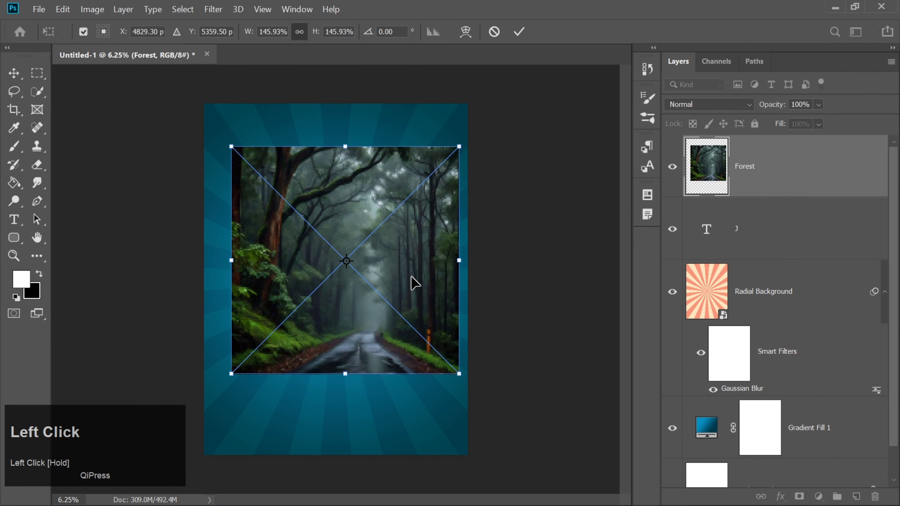
drag(459, 374, 438, 352)
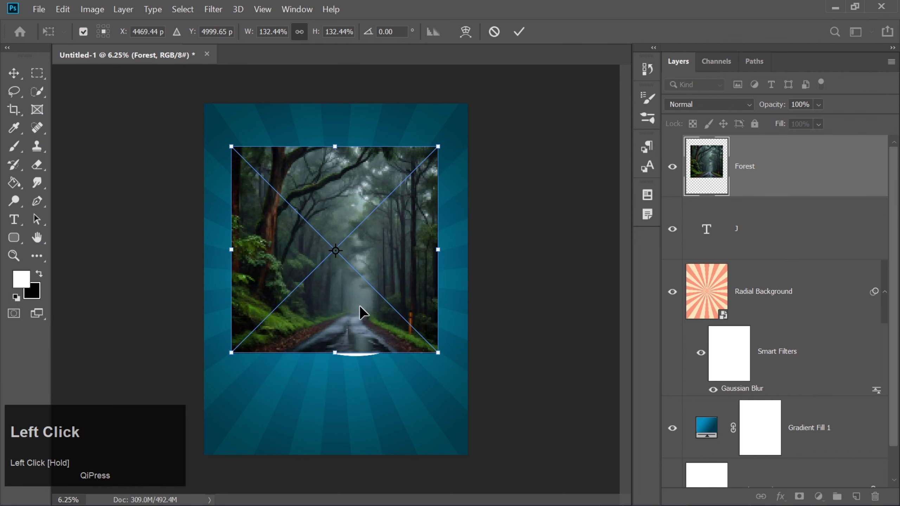
drag(359, 305, 379, 321)
key(Return)
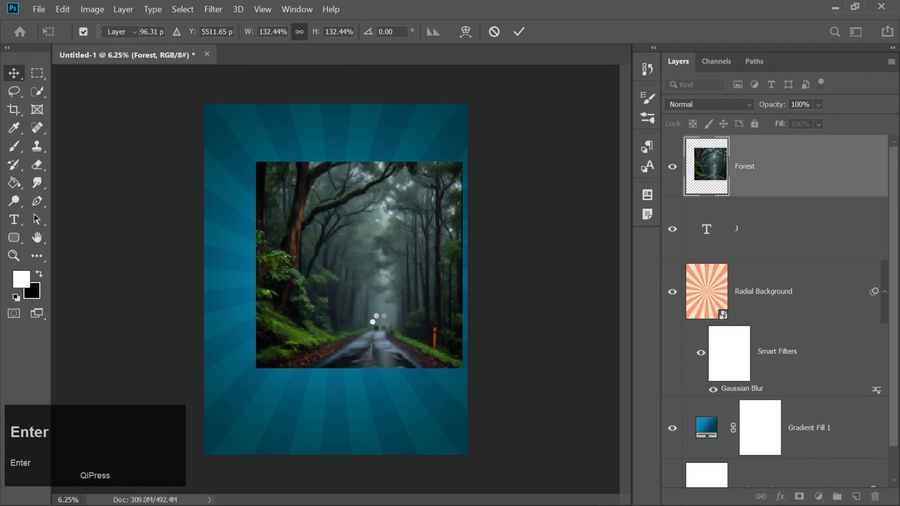
- Clip the Forest layer to the letter J and shift the image slightly to the right within it
right_click(778, 177)
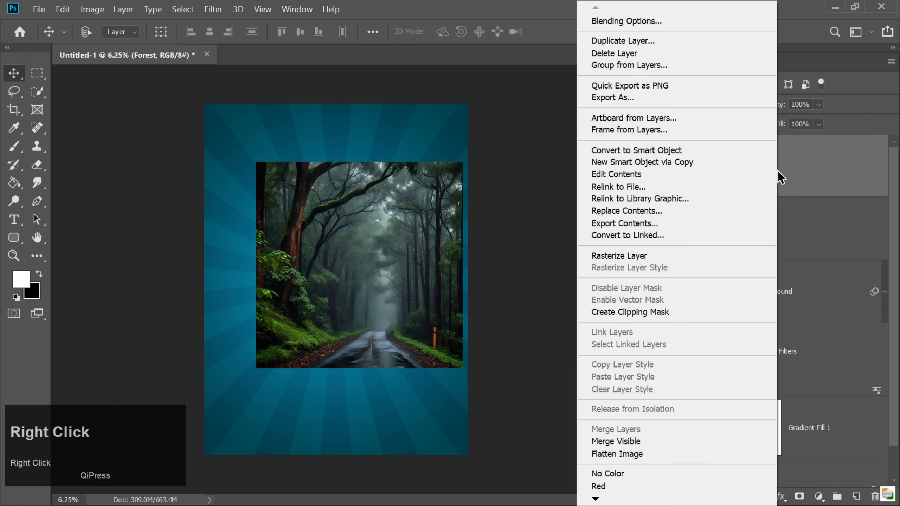
click(609, 312)
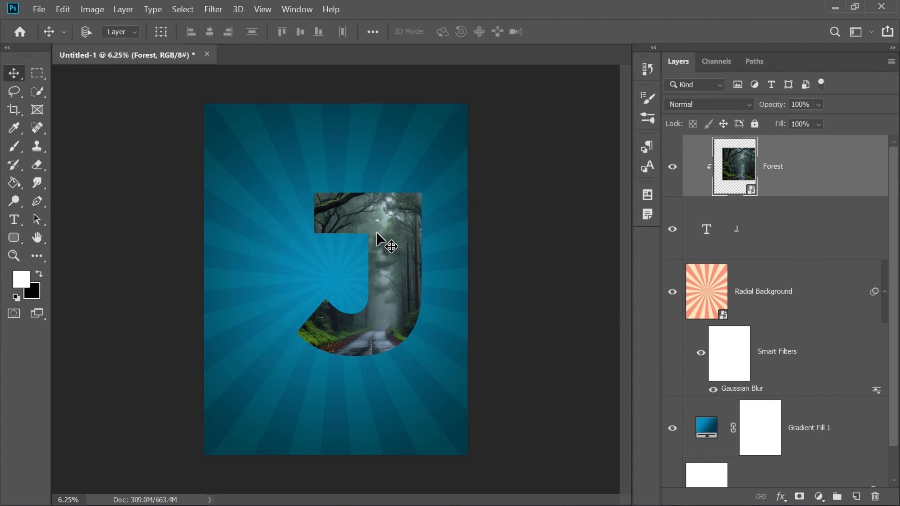
mouse_move(393, 284)
mouse_down()
mouse_move(381, 276)
mouse_move(401, 275)
mouse_move(401, 265)
mouse_move(387, 283)
mouse_move(398, 283)
mouse_up()
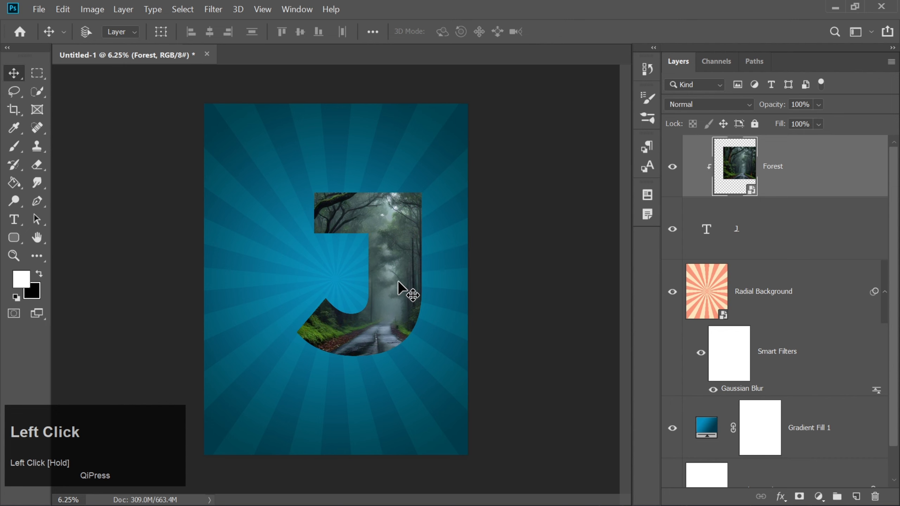
- Place the Road image as an embedded object, scale it to about 489%, and position it over the J's lower curve
click(35, 10)
click(75, 262)
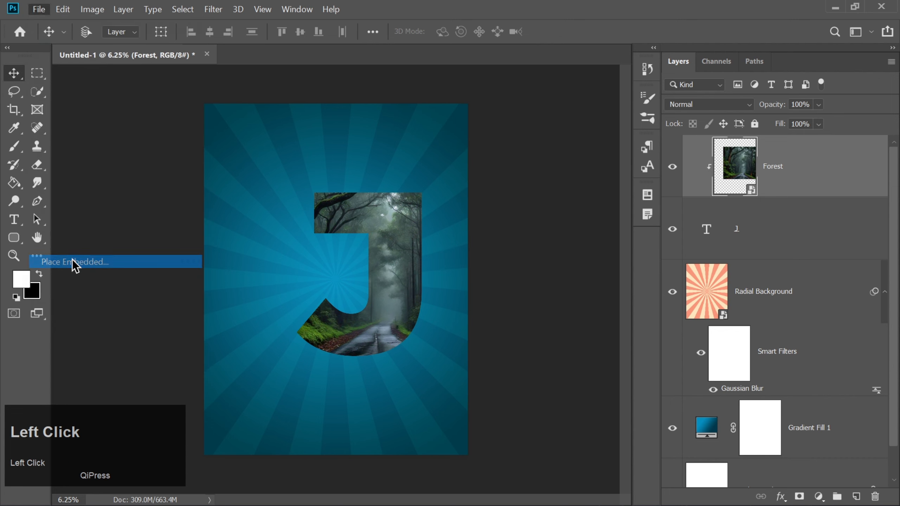
double_click(307, 149)
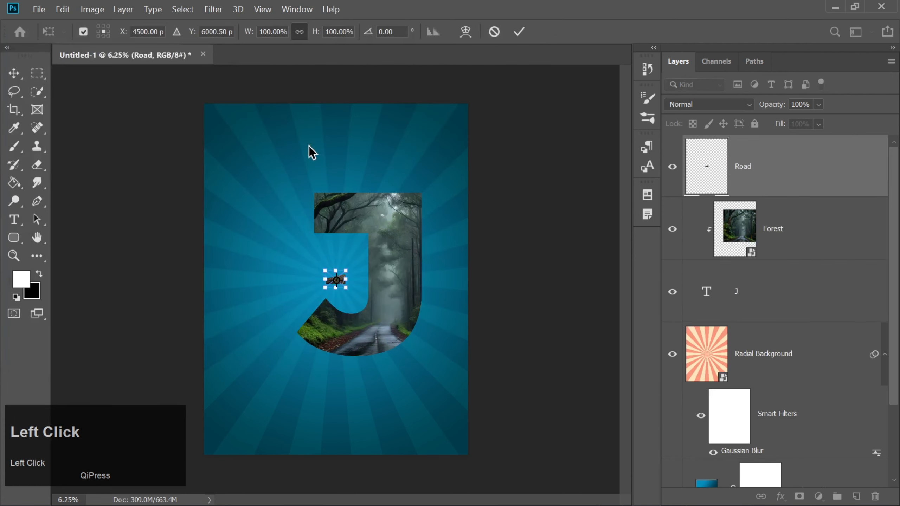
drag(345, 288, 430, 355)
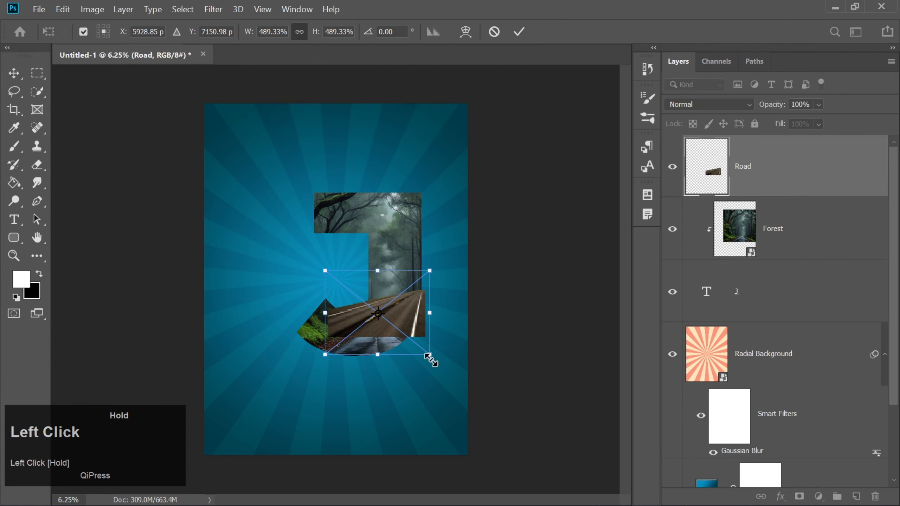
drag(406, 306, 389, 333)
key(Return)
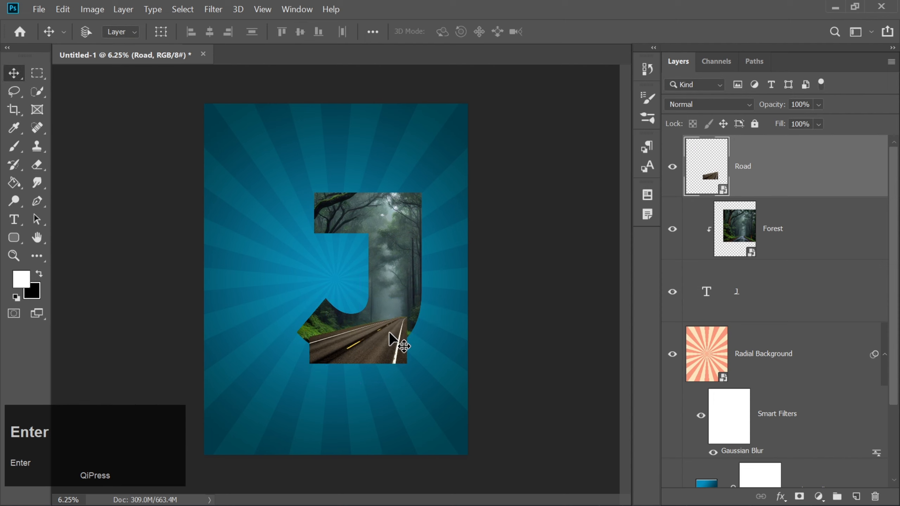
- Nudge the Road layer slightly to the right and clip it to the letter J
key(Right)
key(Right)
key(Right)
key(Right)
key(Left)
key(Left)
key(Left)
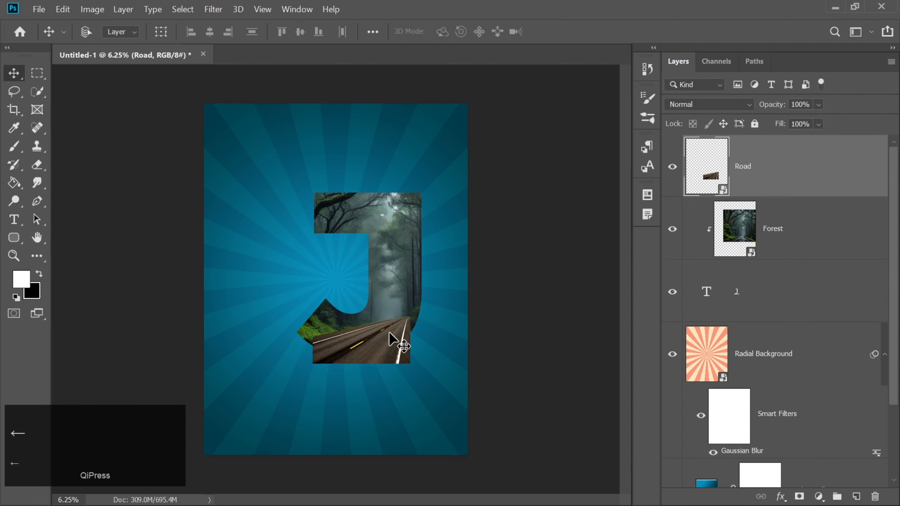
right_click(784, 191)
click(615, 313)
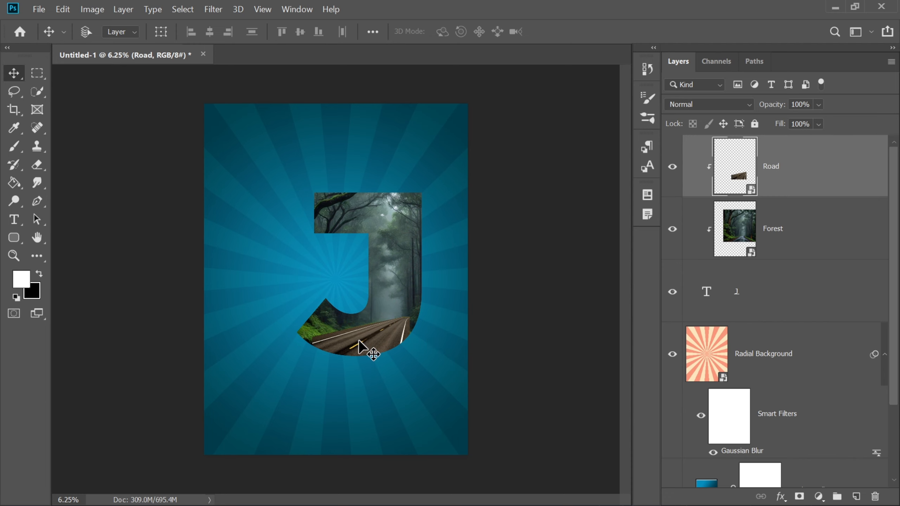
key(Left)
- Place the Jeep image as an embedded object, scale it to about 204%, and position it across the lower half of the J
click(38, 9)
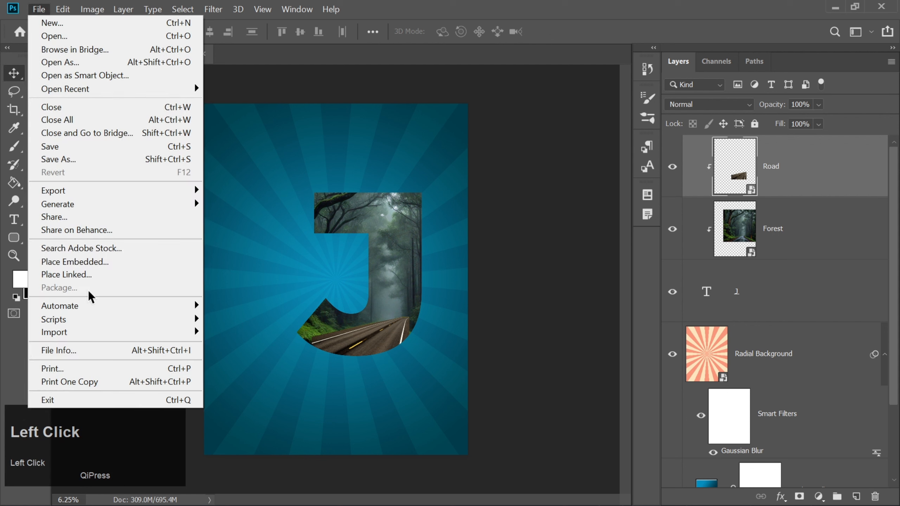
click(76, 261)
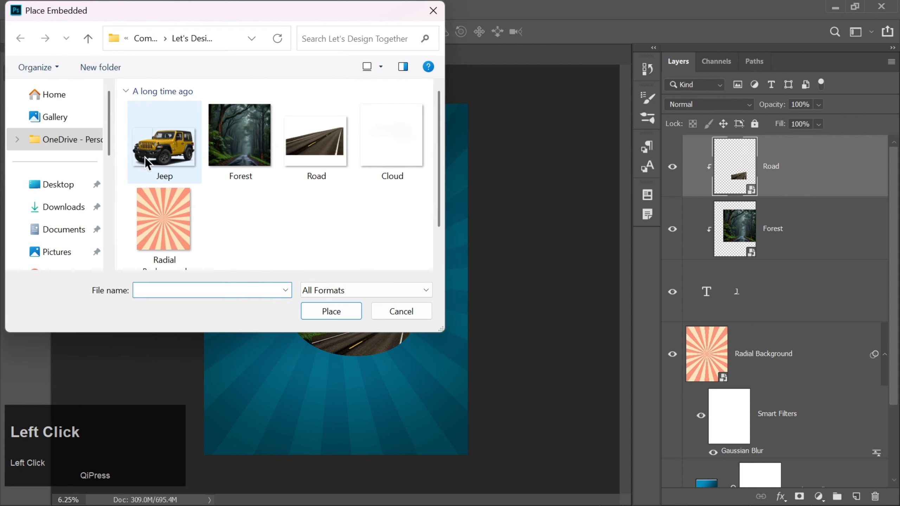
double_click(145, 158)
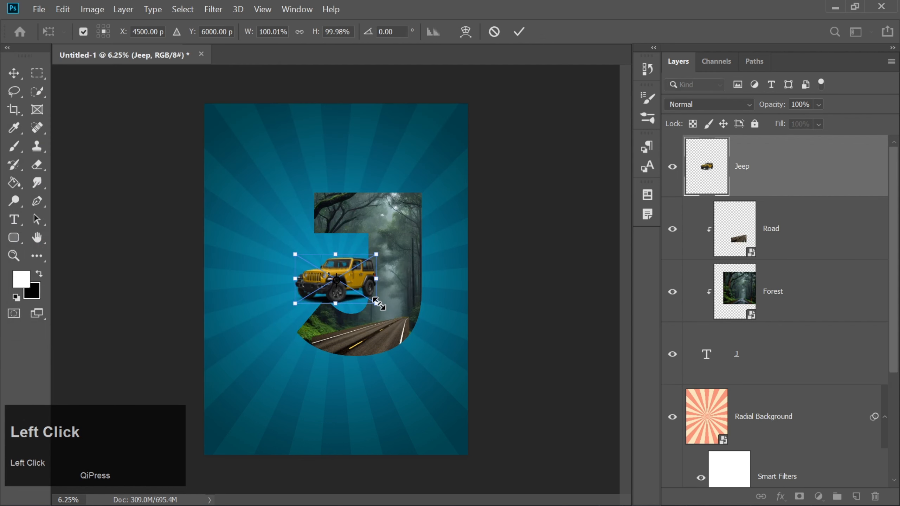
drag(376, 302, 430, 337)
drag(401, 293, 383, 302)
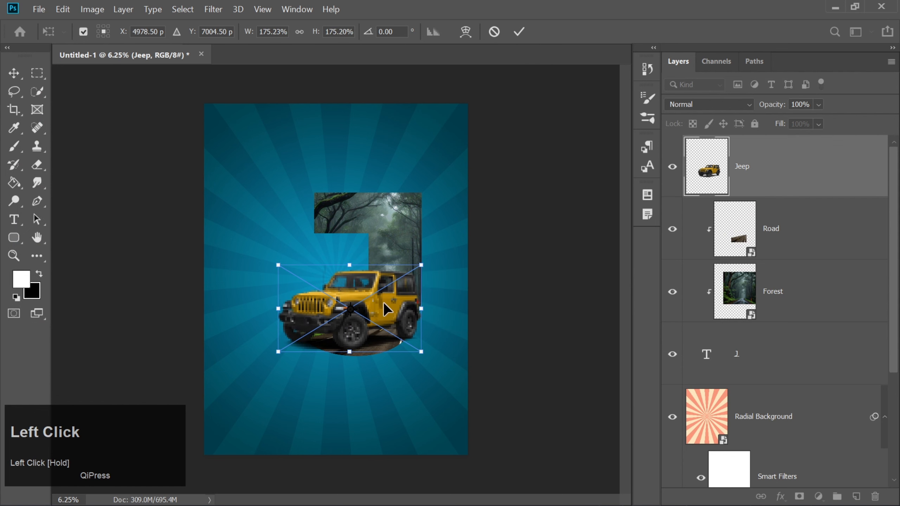
drag(422, 351, 402, 328)
drag(396, 310, 393, 311)
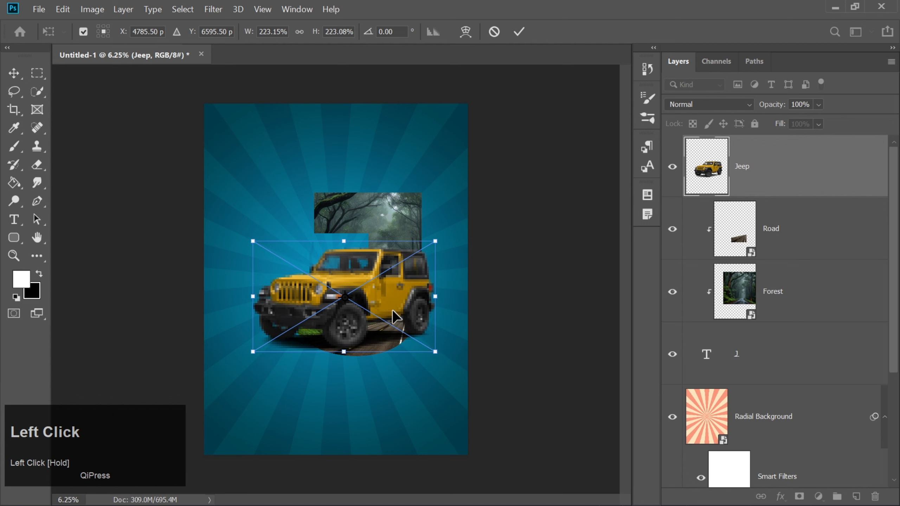
drag(433, 351, 419, 343)
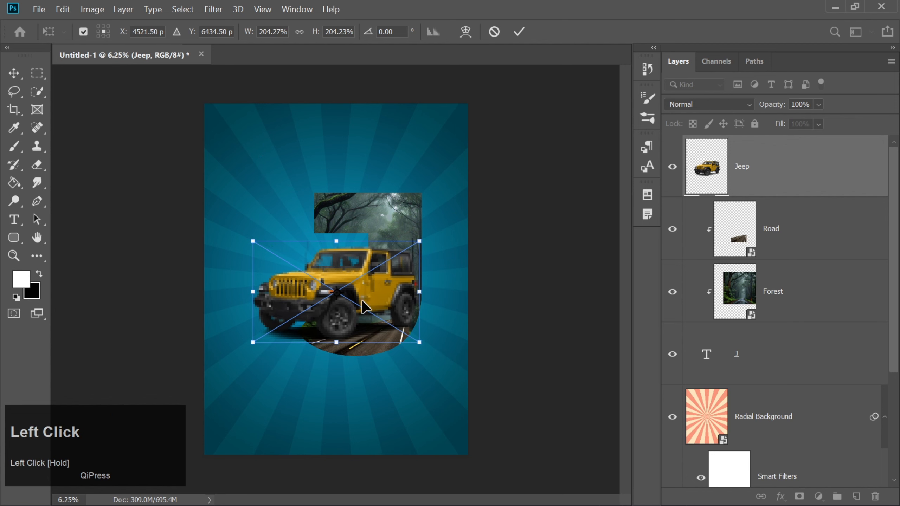
drag(364, 305, 378, 304)
key(Return)
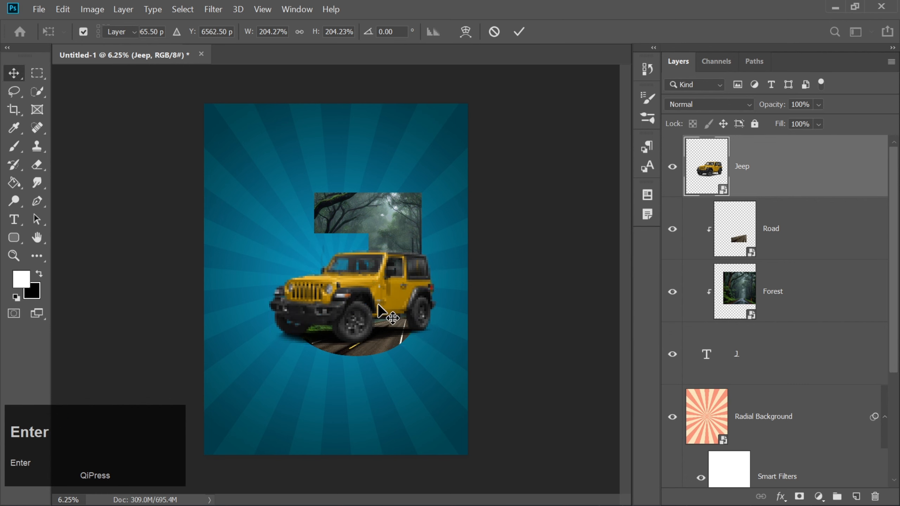
- Nudge the Jeep slightly to the right so it sits on the road in the J's curve
key(Down)
key(Up)
key(Up)
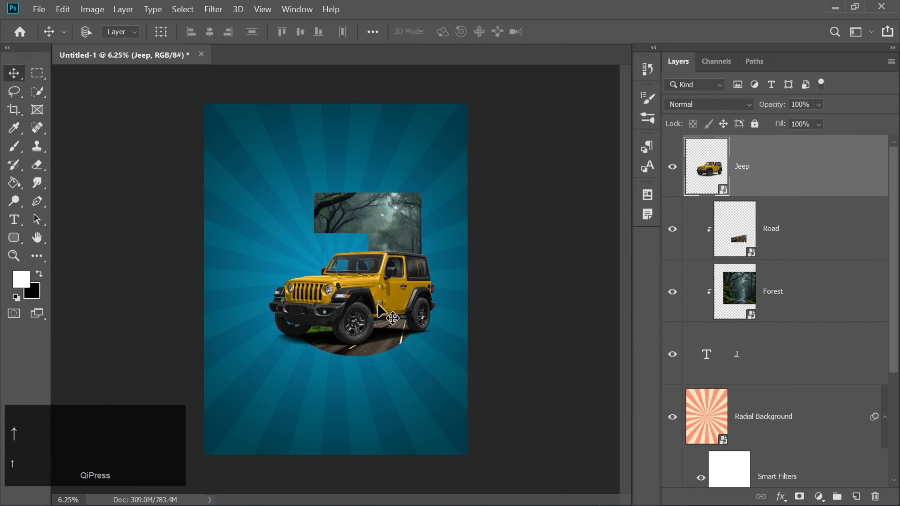
key(Right)
key(Right)
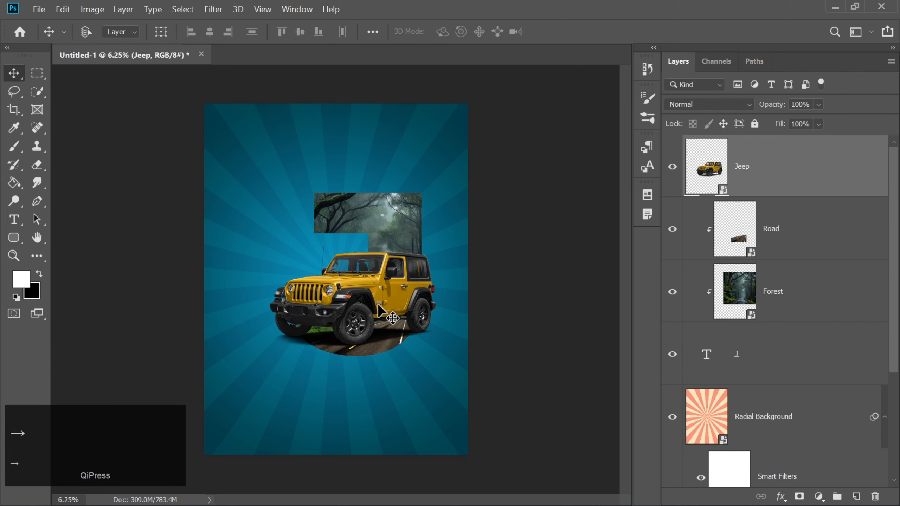
key(Down)
key(Down)
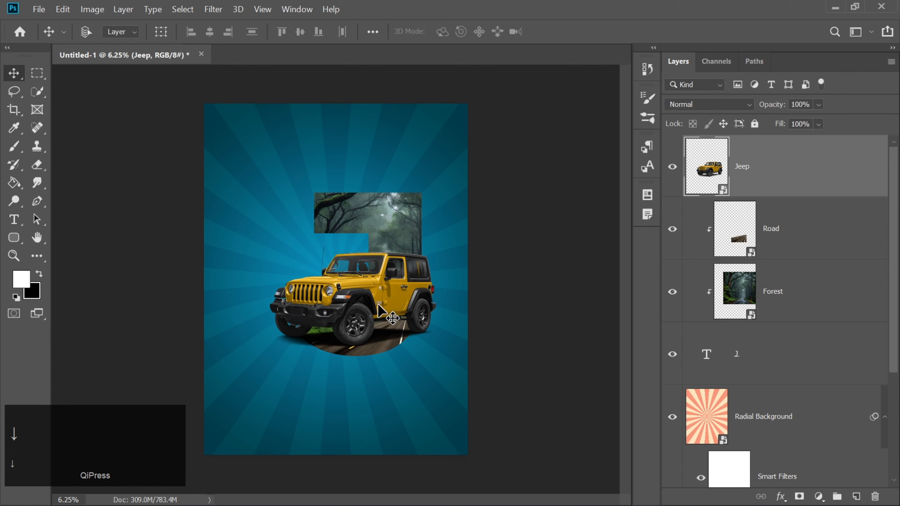
key(Right)
key(Right)
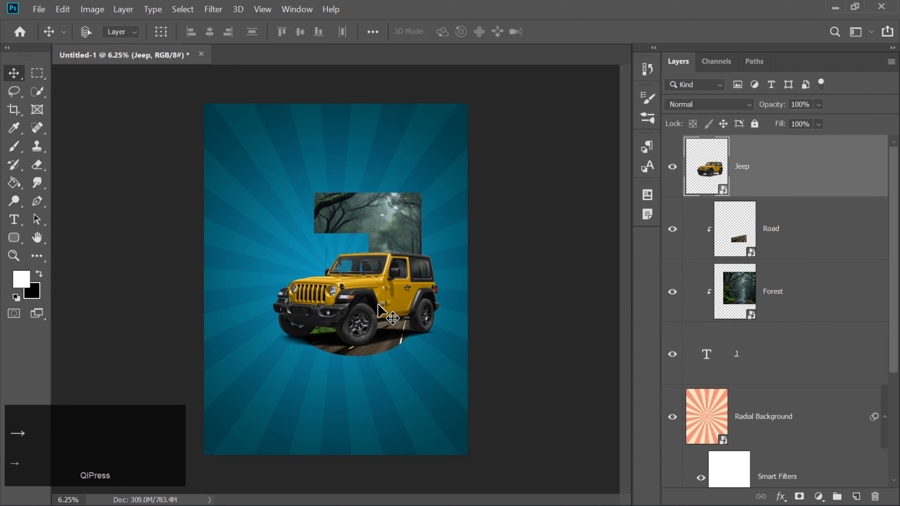
key(Left)
key(Left)
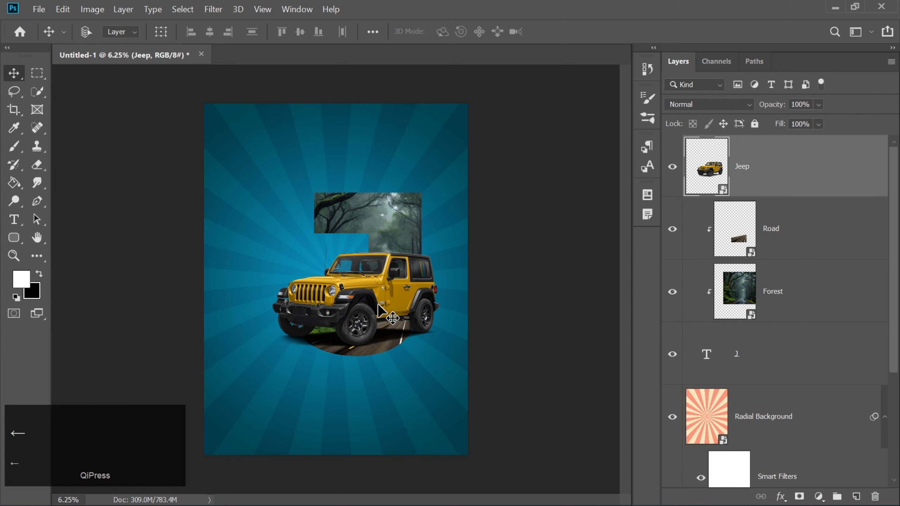
- Add a layer mask to the Jeep from the inverted outline of the letter J, and invert the mask
ctrl+click(710, 363)
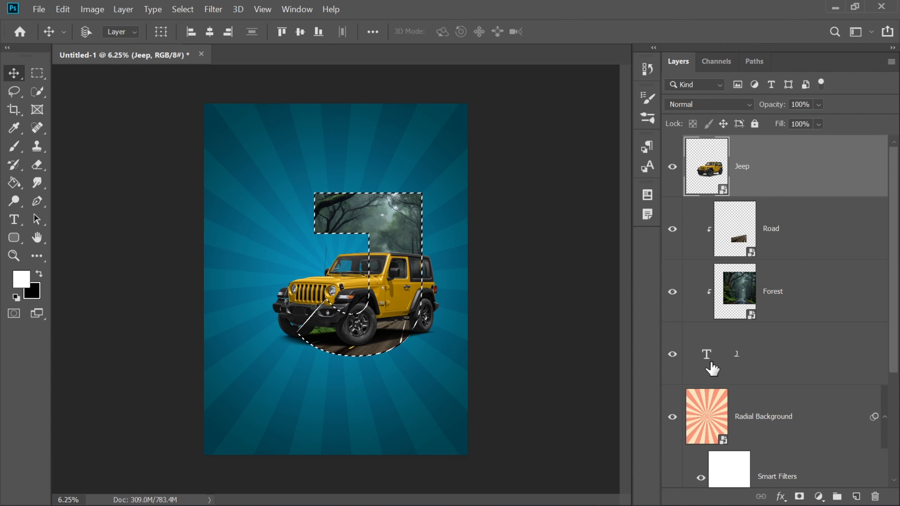
key(ctrl+shift+i)
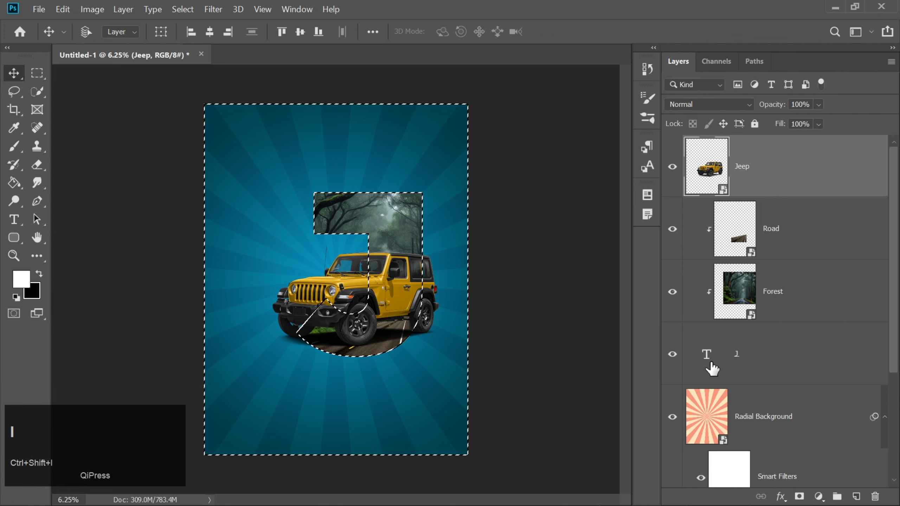
click(800, 496)
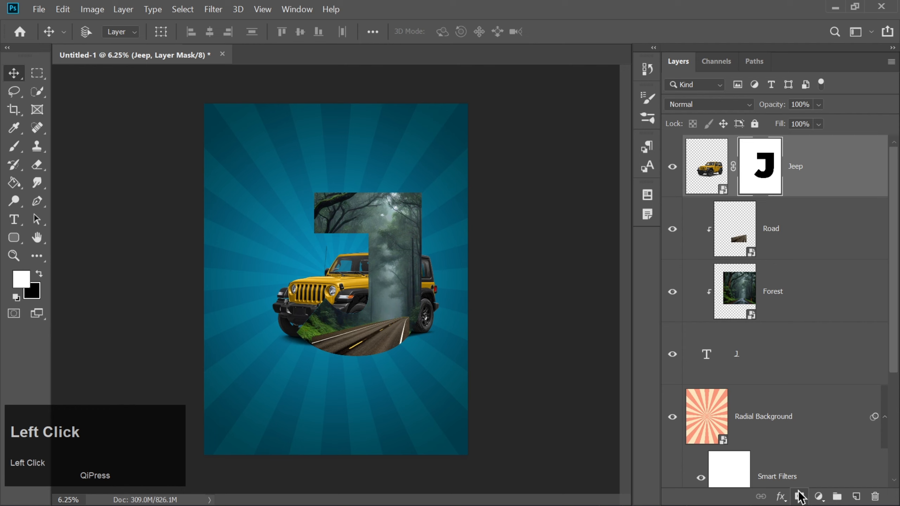
key(ctrl+i)
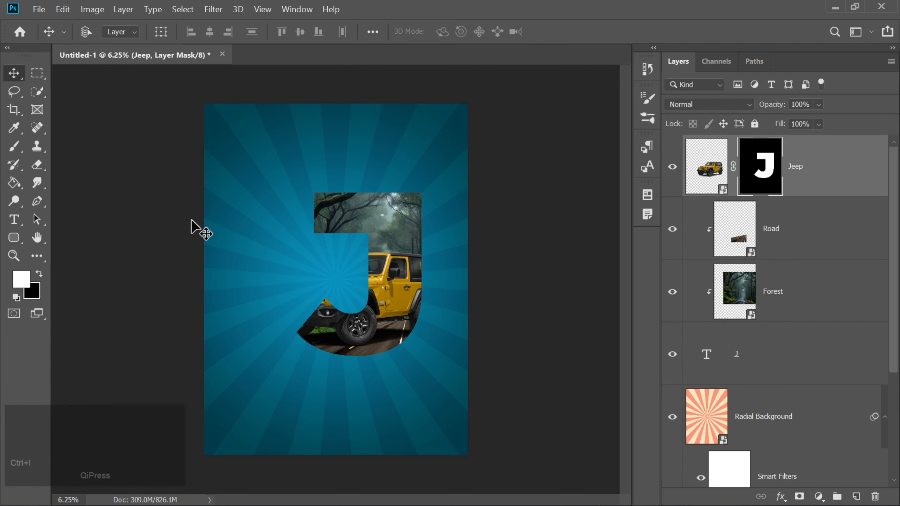
- Paint white on the Jeep's mask with a soft brush enlarged to 1100 to reveal its front and hood outside the J
click(11, 149)
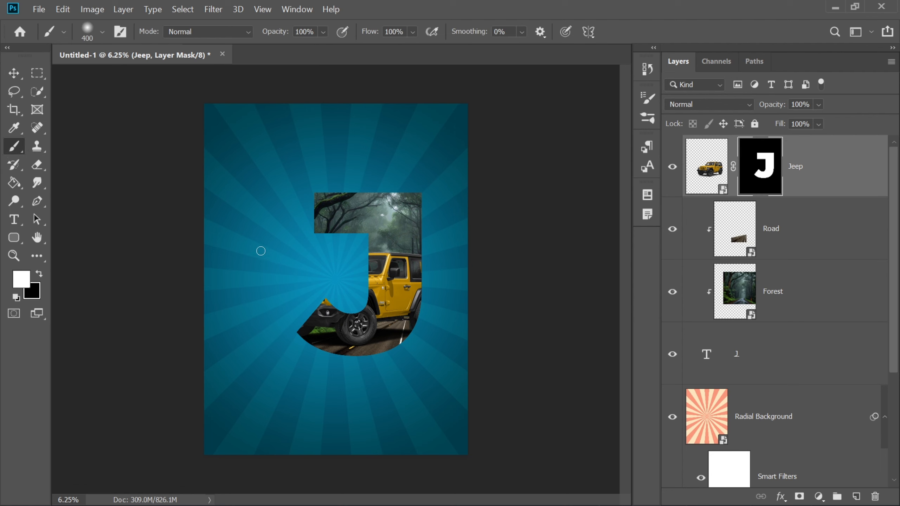
mouse_move(360, 258)
mouse_down()
mouse_move(341, 263)
mouse_move(360, 271)
mouse_move(343, 263)
mouse_move(352, 293)
mouse_move(330, 270)
mouse_move(349, 276)
mouse_up()
key(bracketright)
key(bracketright)
key(bracketright)
key(bracketright)
key(bracketright)
key(bracketright)
key(bracketright)
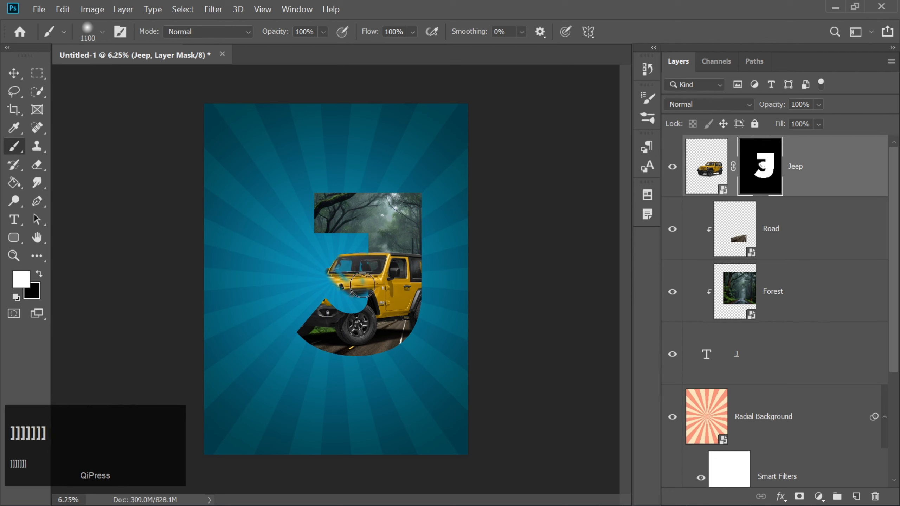
mouse_move(354, 309)
mouse_down()
mouse_move(301, 275)
mouse_move(329, 292)
mouse_move(319, 283)
mouse_move(310, 314)
mouse_move(269, 307)
mouse_move(285, 337)
mouse_move(293, 320)
mouse_move(316, 340)
mouse_move(310, 262)
mouse_move(323, 306)
mouse_move(318, 253)
mouse_move(260, 279)
mouse_move(312, 280)
mouse_up()
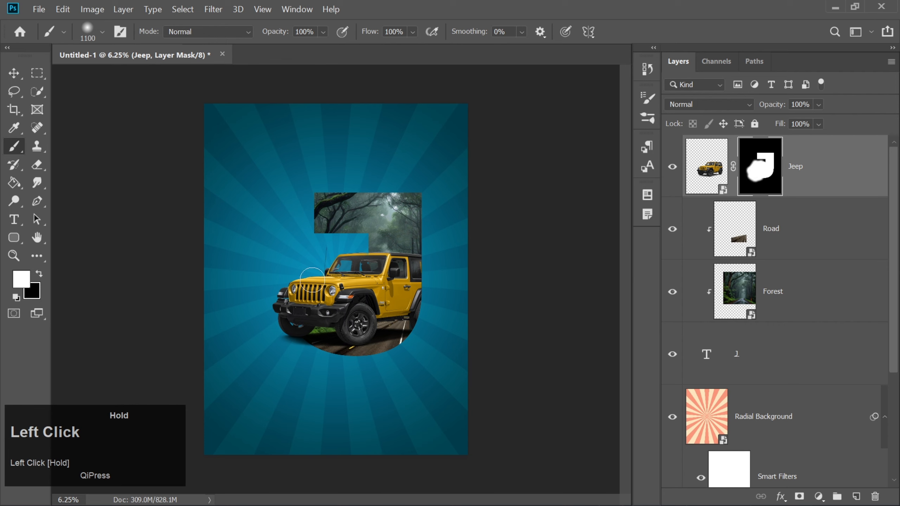
mouse_move(337, 312)
mouse_down()
mouse_move(326, 260)
mouse_move(322, 347)
mouse_move(332, 341)
mouse_up()
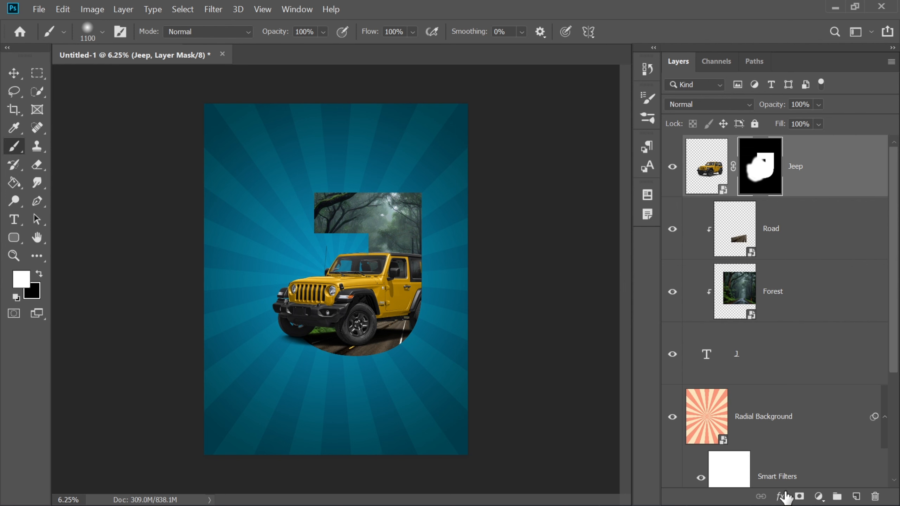
- Add a Hue/Saturation adjustment clipped to the Jeep and set its hue to +150
click(818, 496)
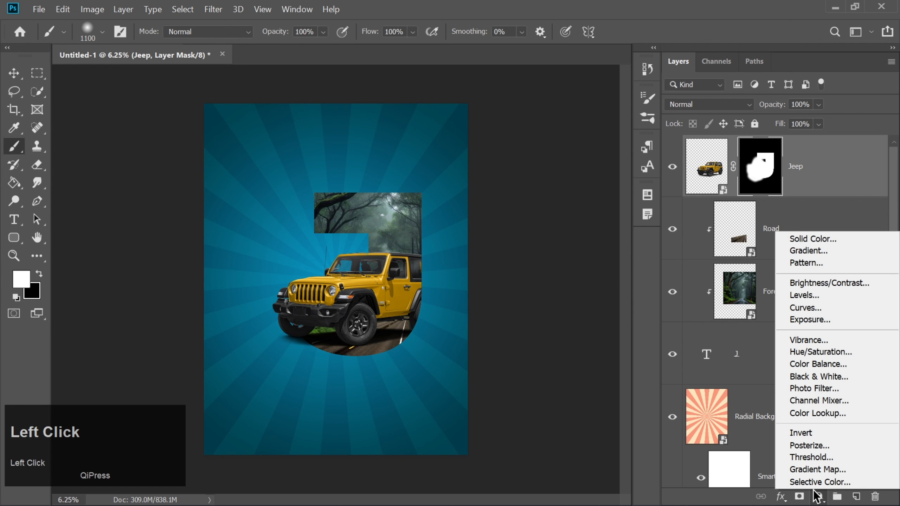
click(803, 353)
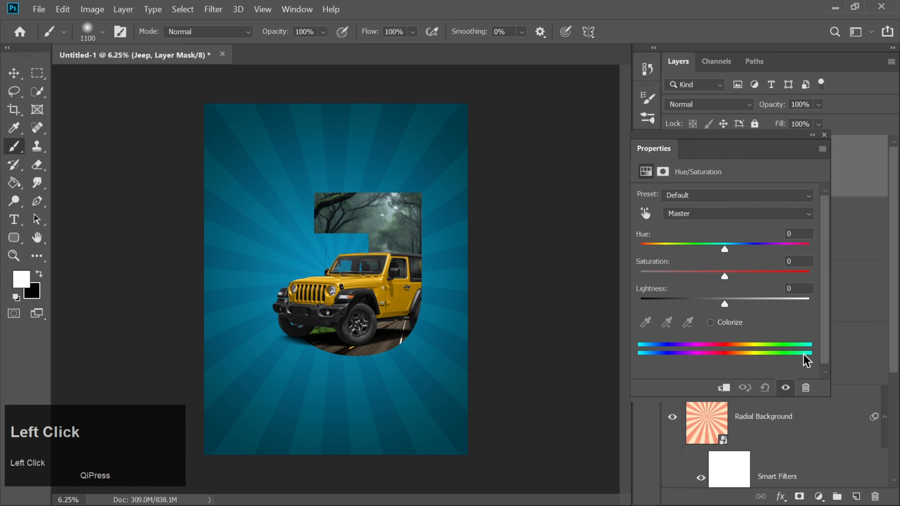
click(724, 390)
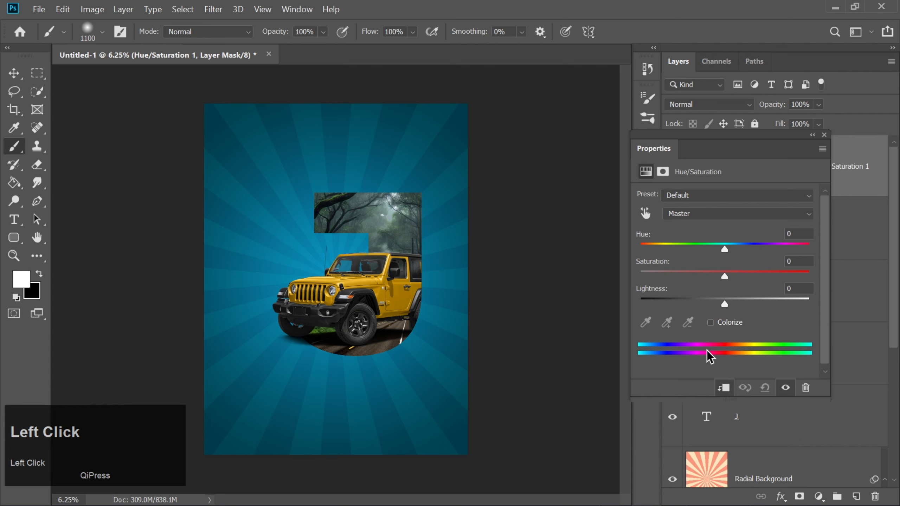
drag(795, 232, 768, 236)
text(150)
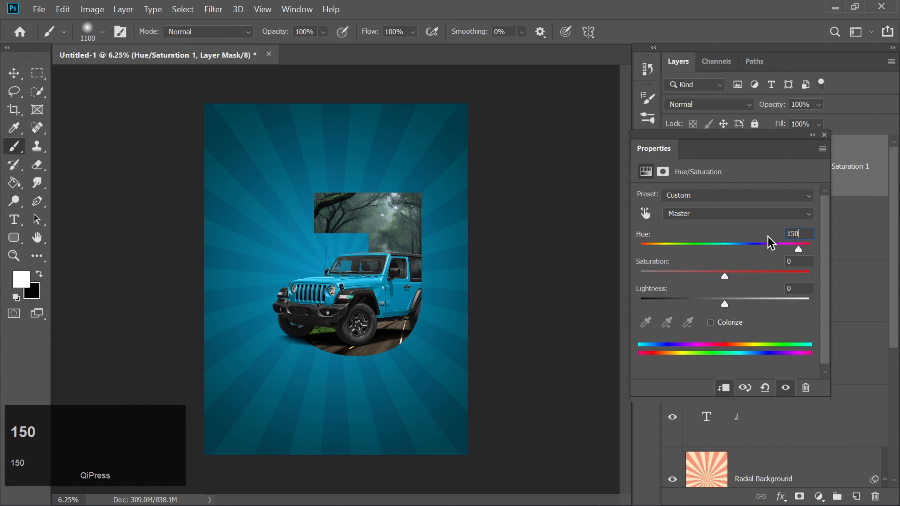
key(Return)
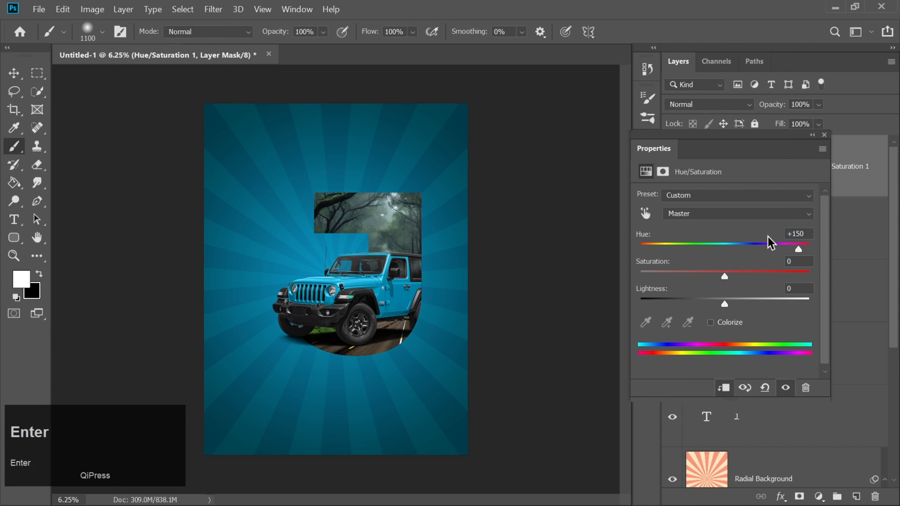
click(824, 134)
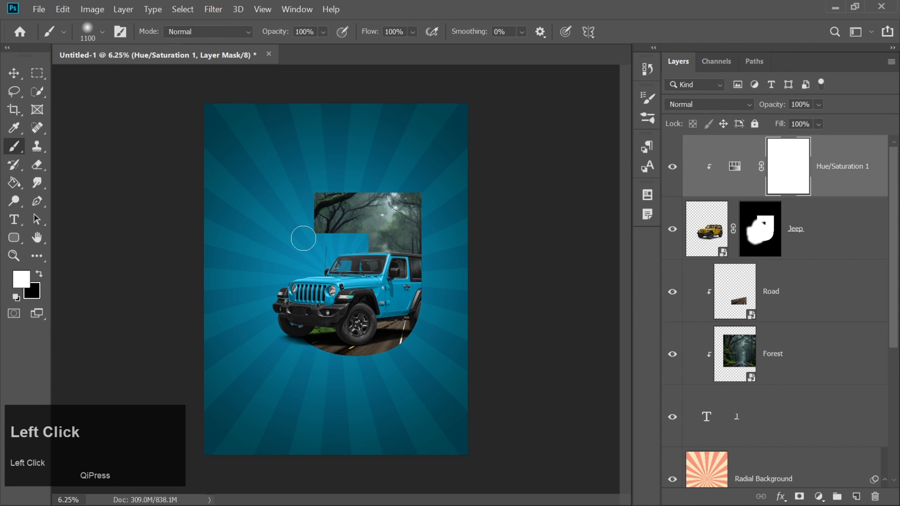
- Add a new layer above the adjustment and paint white glows on both Jeep headlights with a soft brush of size 400
key(ctrl+equal)
key(ctrl+equal)
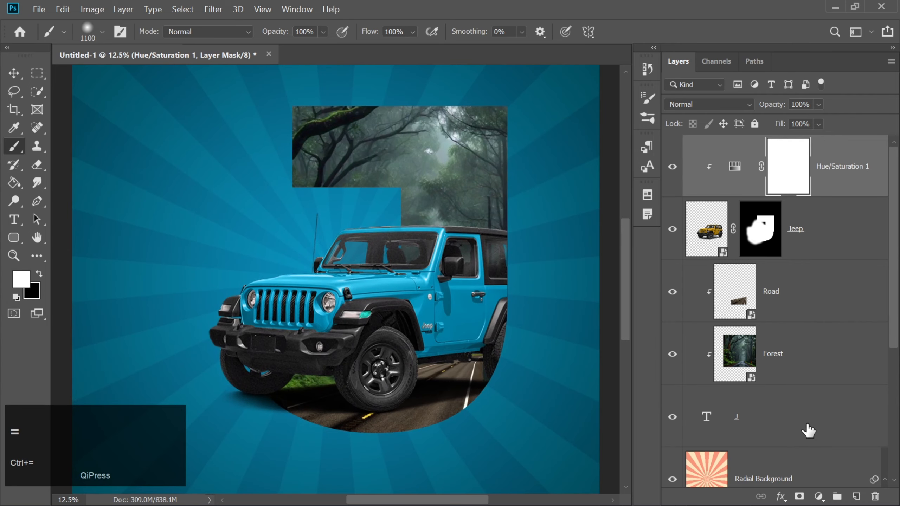
click(855, 496)
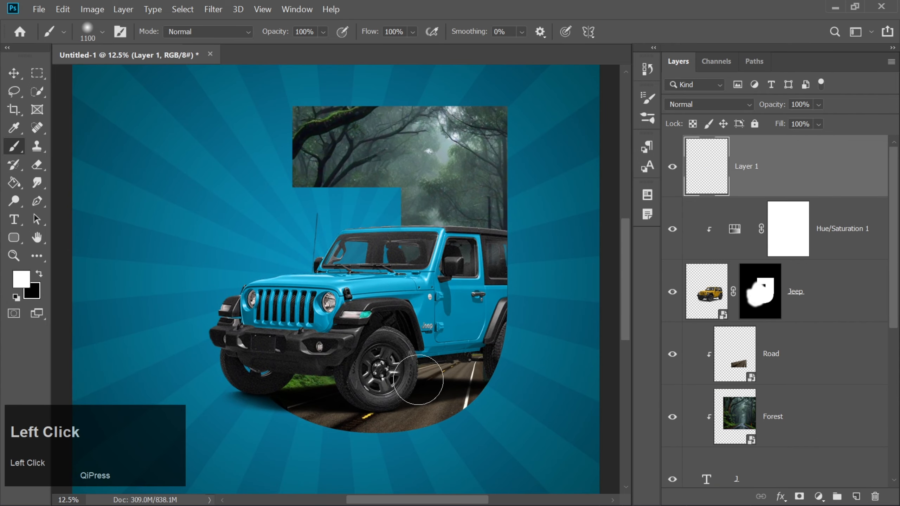
click(14, 150)
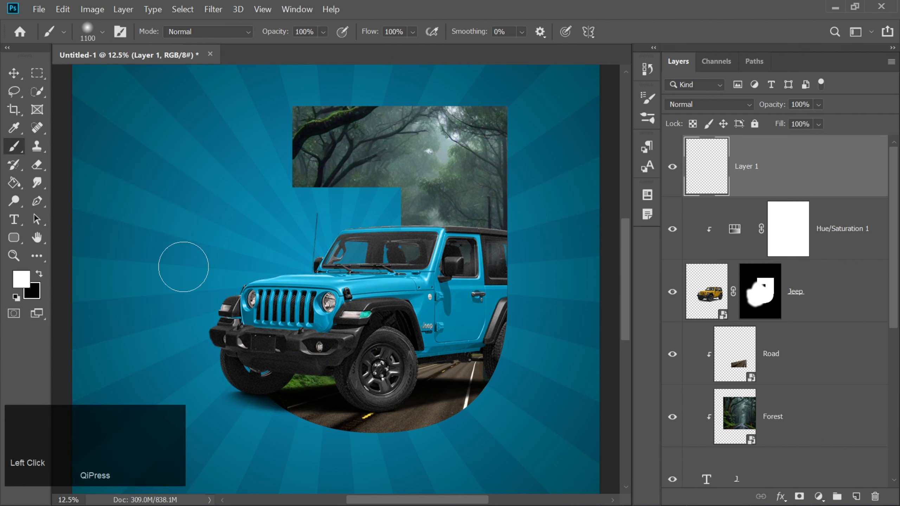
key(bracketleft)
key(bracketleft)
key(bracketleft)
key(bracketleft)
key(bracketleft)
key(bracketleft)
key(bracketleft)
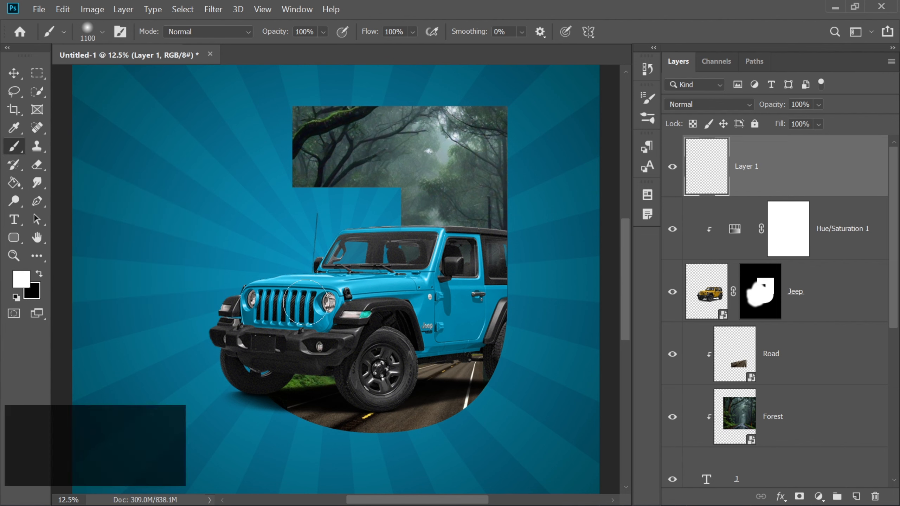
key(ctrl+equal)
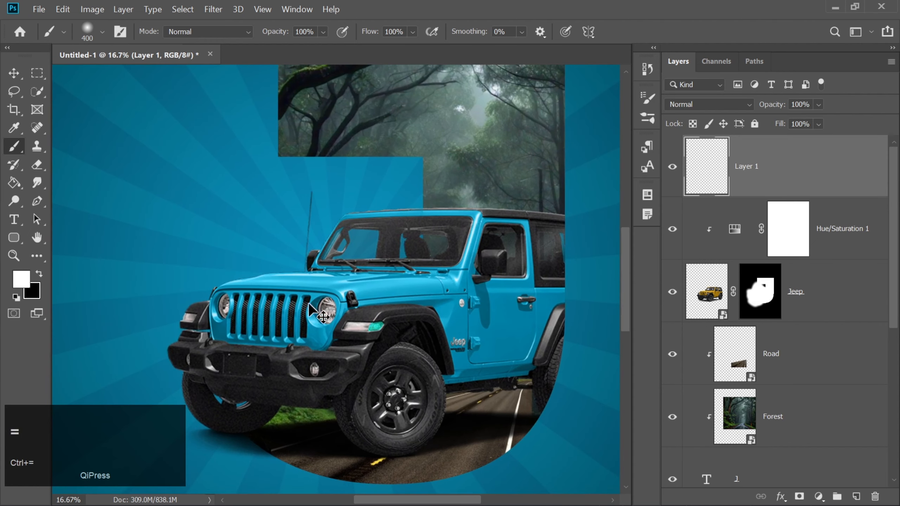
click(324, 310)
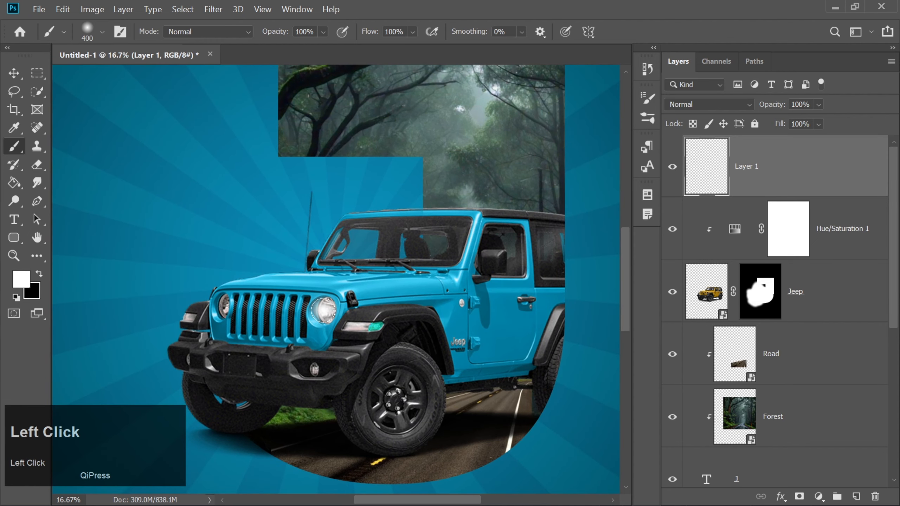
click(326, 310)
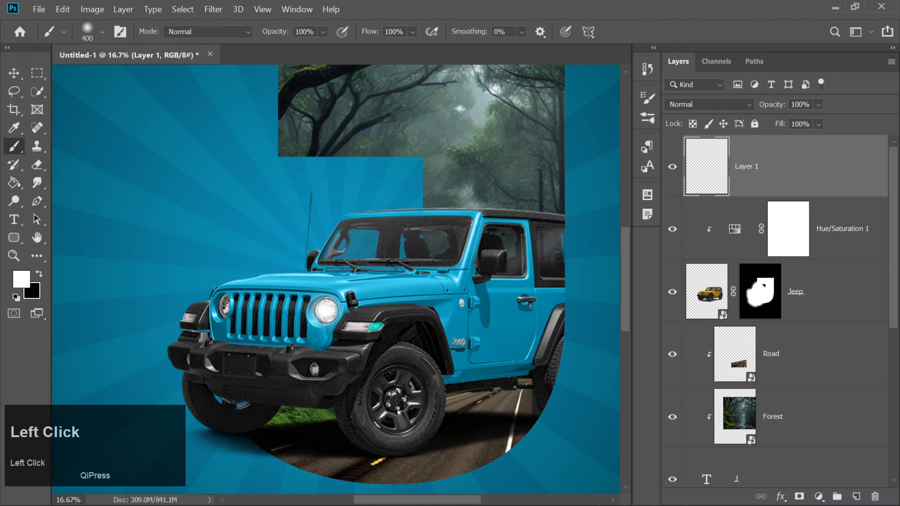
click(222, 304)
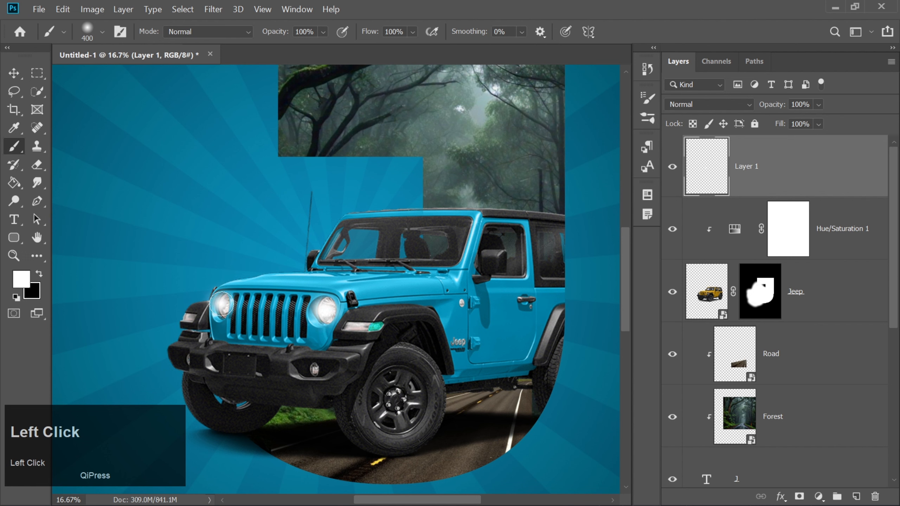
click(221, 304)
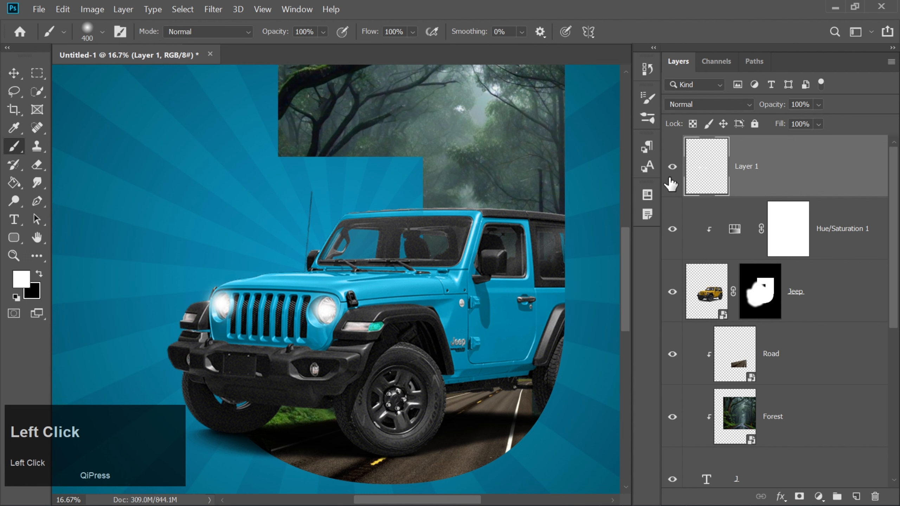
- Set the headlight glow layer's opacity to 90%
drag(803, 104, 775, 109)
text(90)
key(Return)
key(ctrl+minus)
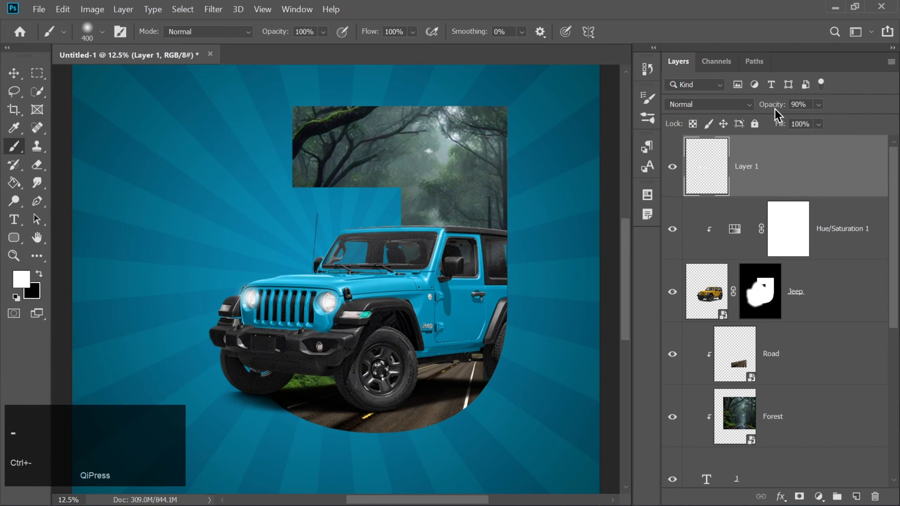
key(ctrl+minus)
key(ctrl+minus)
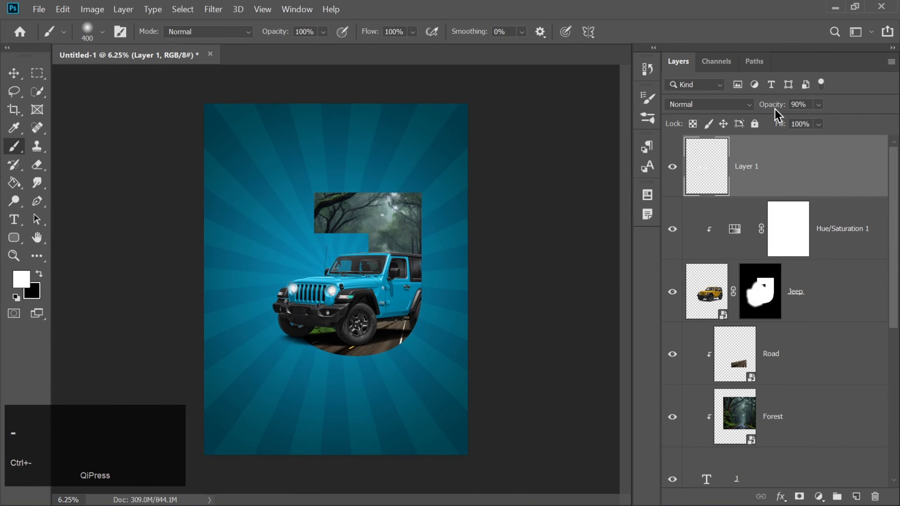
- Place the Cloud image as an embedded object, scale it to about 74%, and position it over the J's upper left end
click(39, 10)
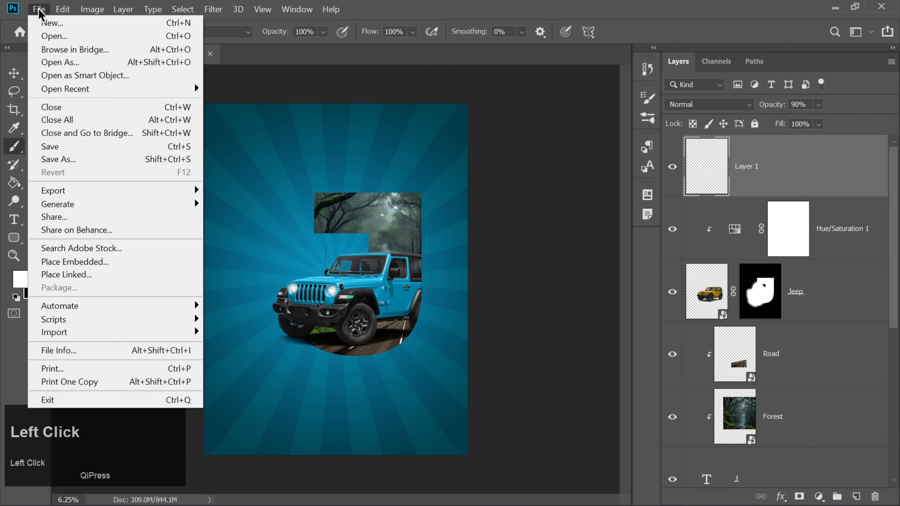
click(66, 261)
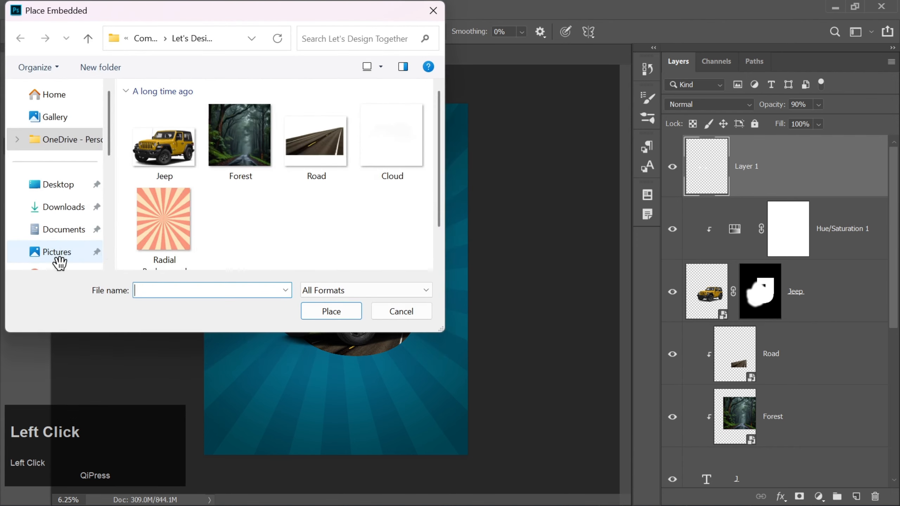
double_click(381, 151)
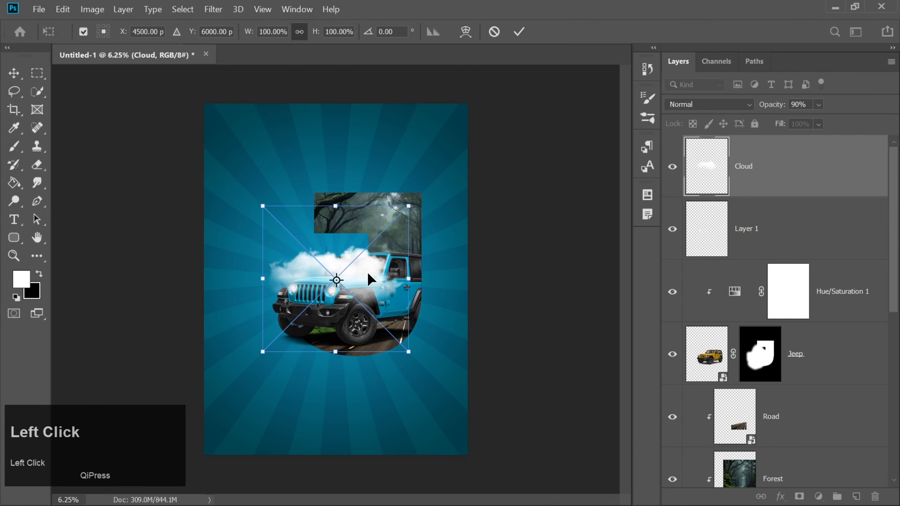
drag(405, 351, 356, 317)
drag(349, 252, 409, 224)
- Duplicate the Cloud layer, position the copy over the J's upper right side, and move its layer directly below the Jeep
click(753, 177)
key(ctrl+j)
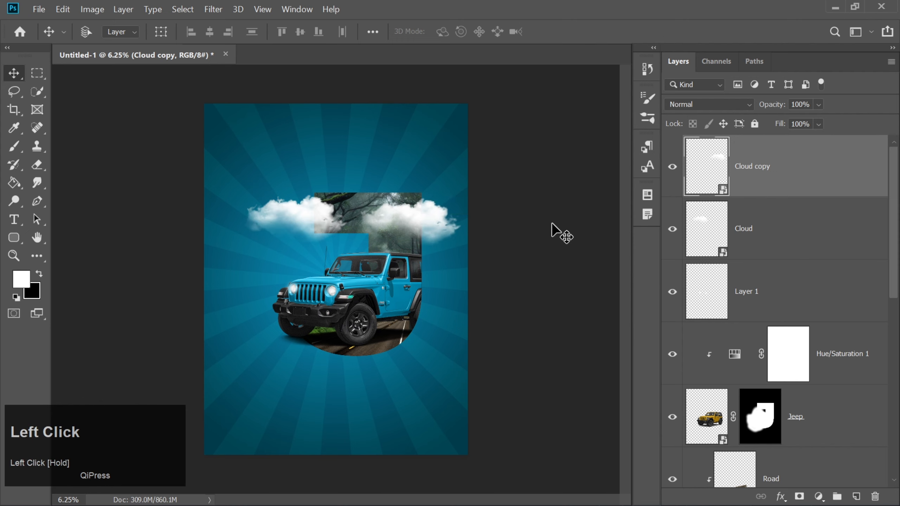
drag(806, 182, 780, 463)
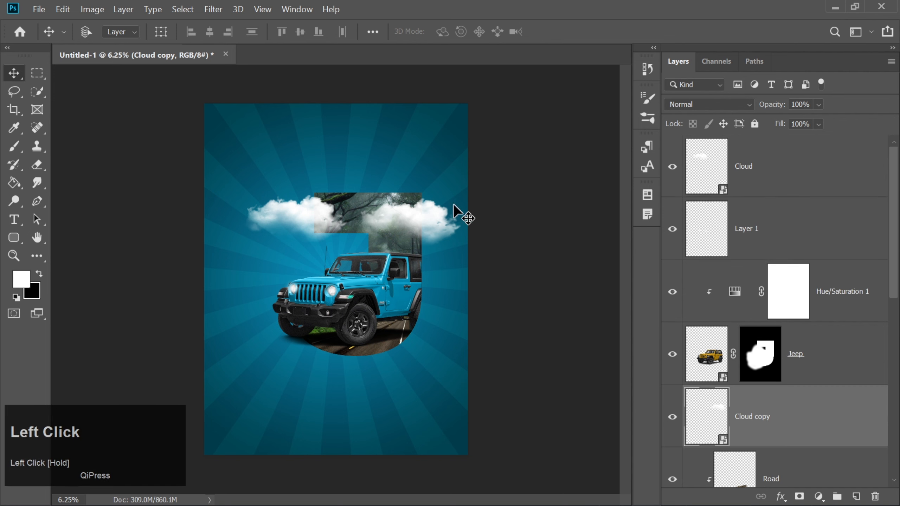
- Nudge the cloud copy to the right and slightly down over the J's stem
key(ctrl+t)
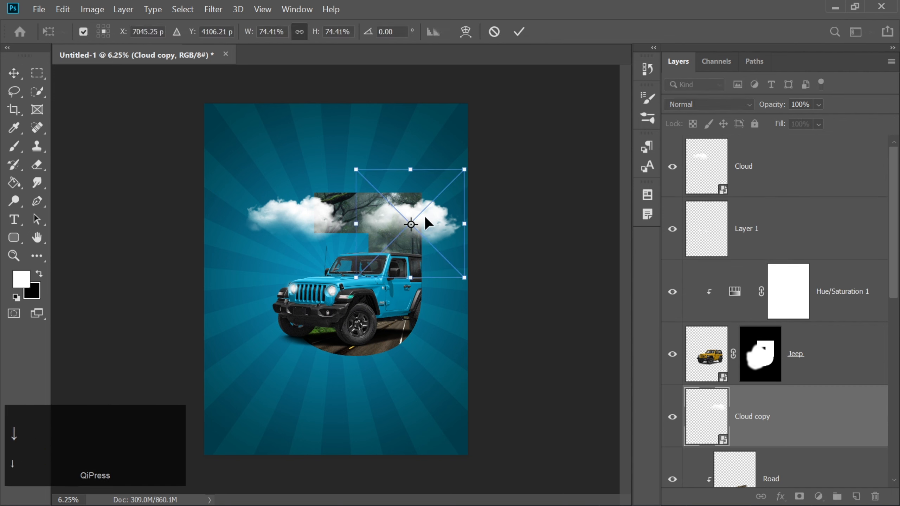
key(Down)
key(Down)
key(Down)
key(Right)
key(Right)
key(Right)
key(Right)
key(Right)
key(Right)
key(Right)
key(Right)
key(Right)
key(Right)
key(Right)
key(Right)
key(Right)
key(Right)
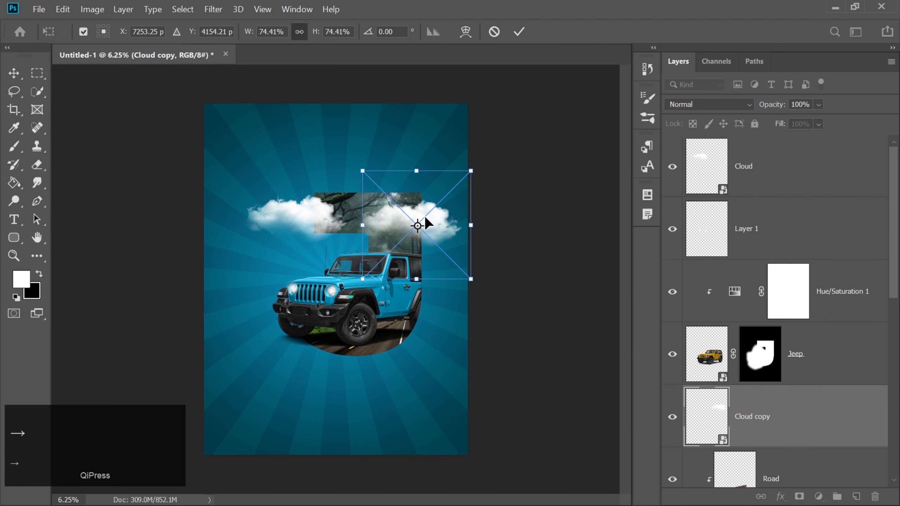
key(Down)
key(Right)
key(Right)
key(Right)
key(Right)
key(Return)
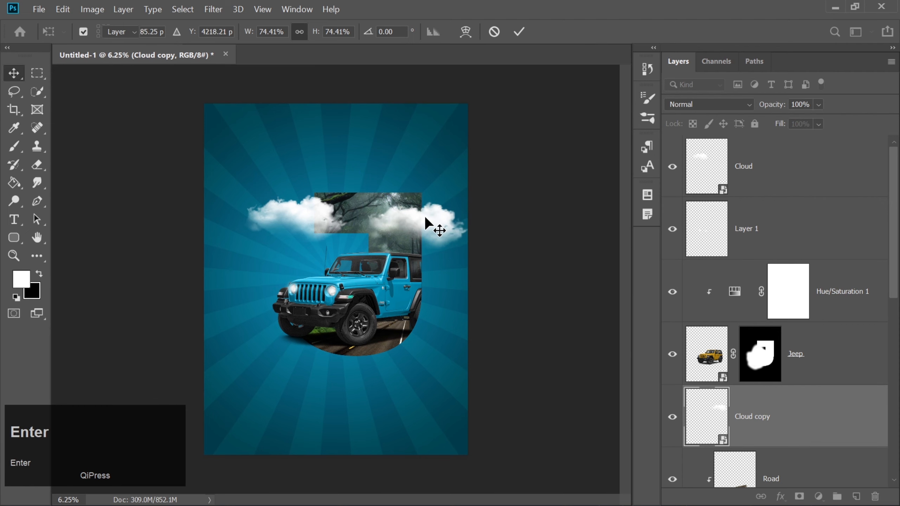
- Clip the cloud copy to the letter J and nudge it slightly to the right
right_click(800, 413)
click(645, 306)
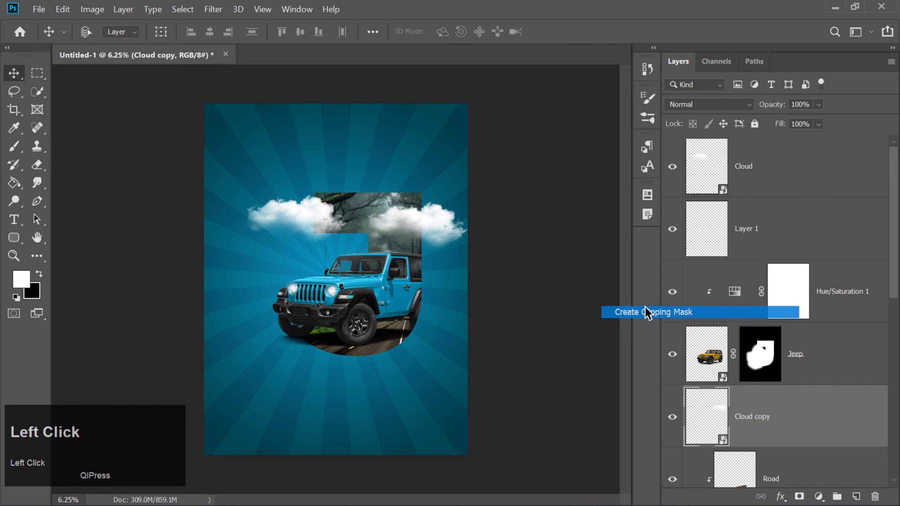
key(Right)
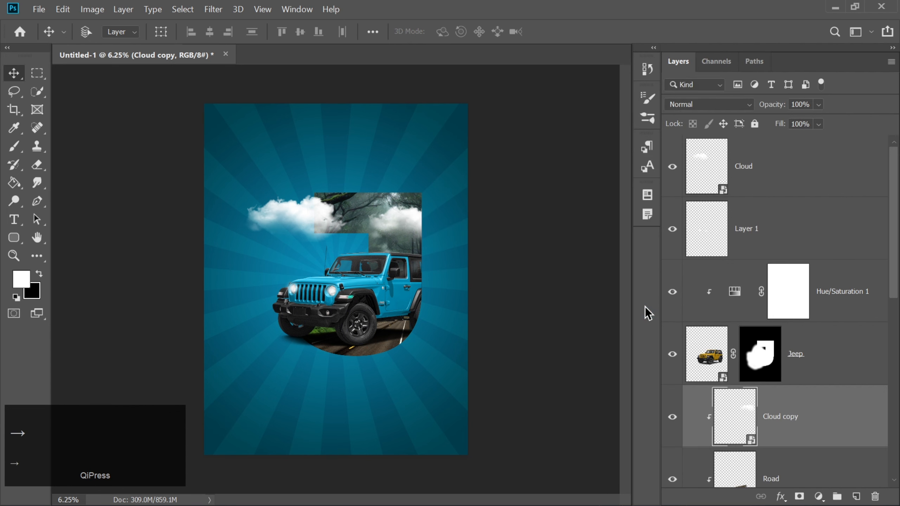
- Move the original Cloud layer up and to the right so it overlaps the top edge of the J's upper left end
drag(895, 253, 894, 201)
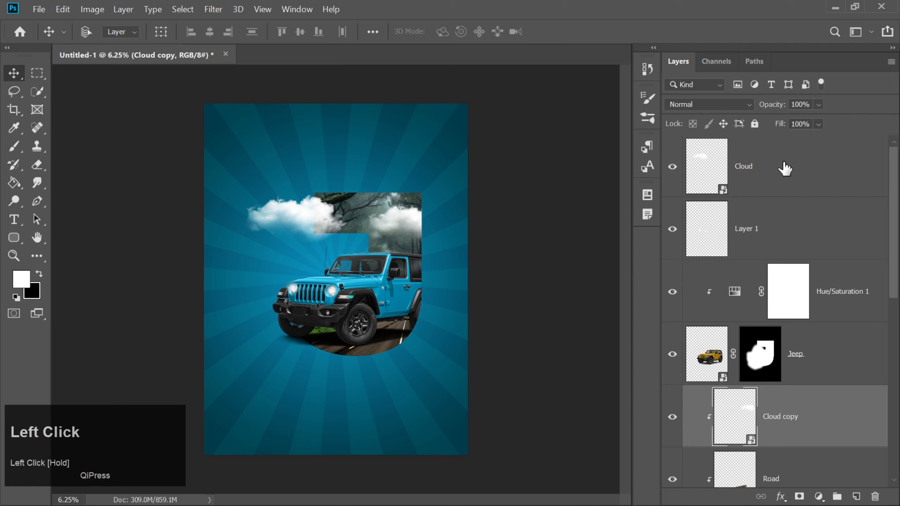
click(784, 167)
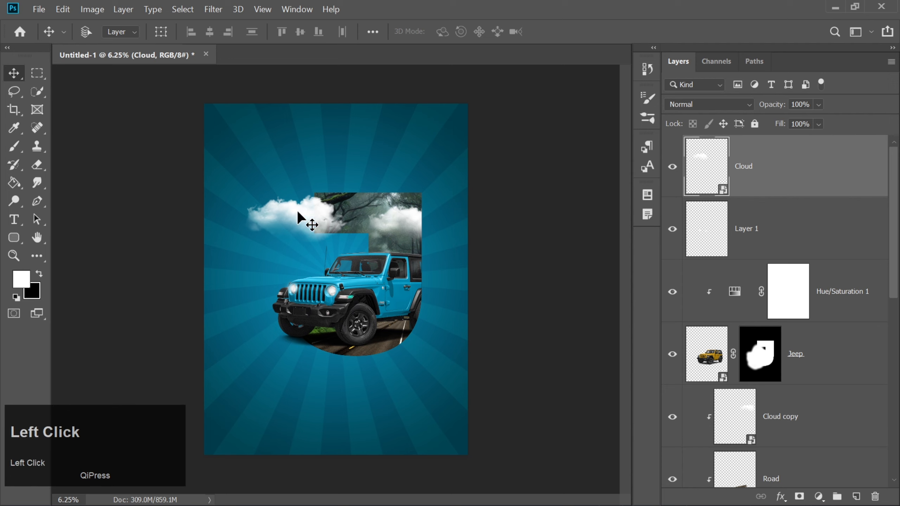
drag(297, 212, 322, 193)
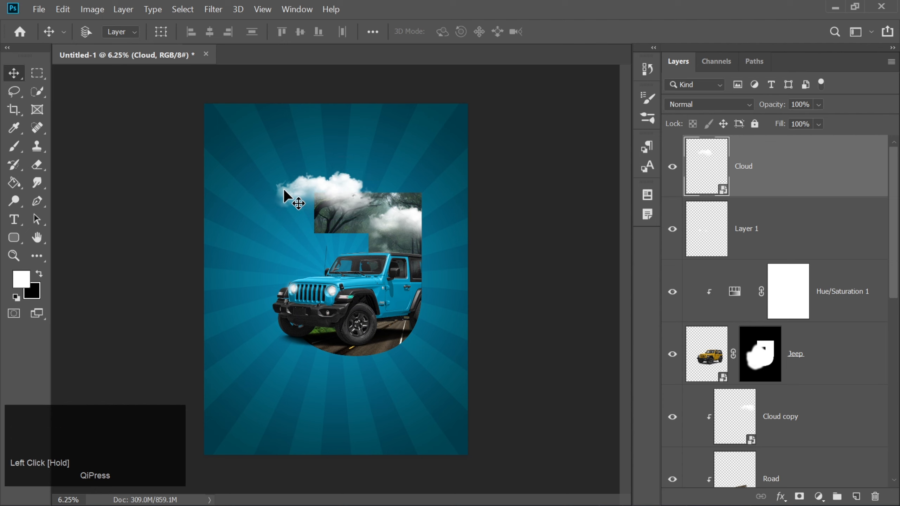
- Add the text "Own your" in white Montserrat SemiBold at 50 pt, to the left of the Jeep
click(14, 219)
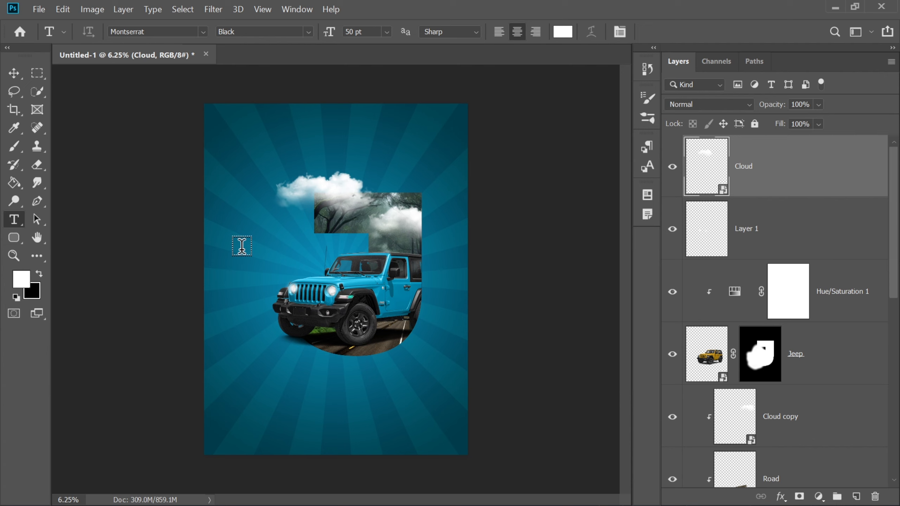
click(309, 33)
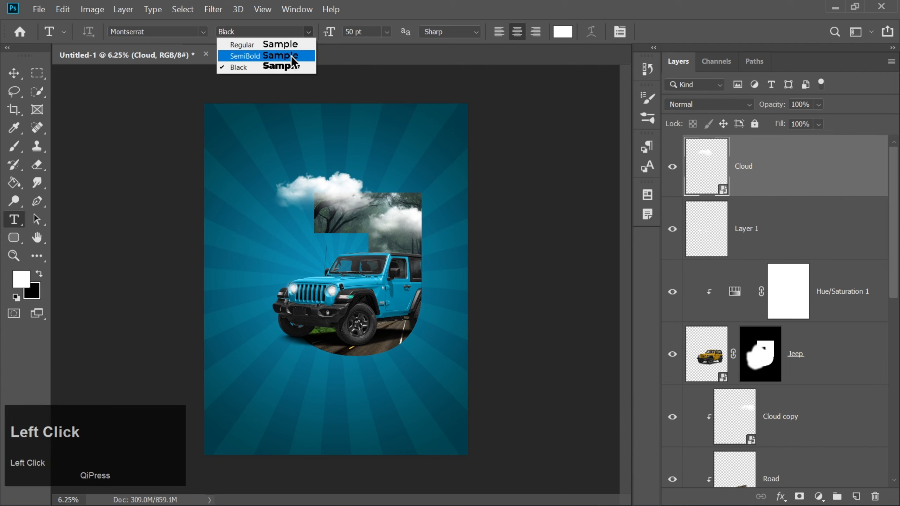
click(291, 56)
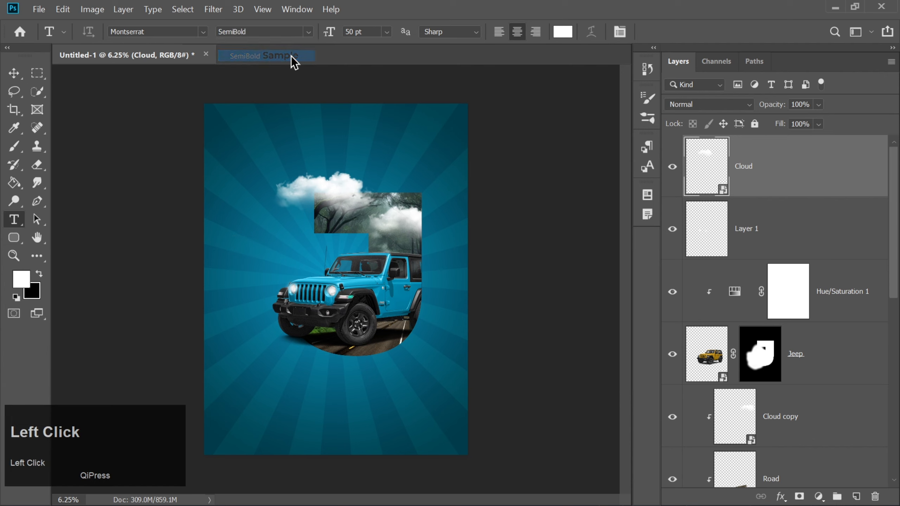
click(232, 258)
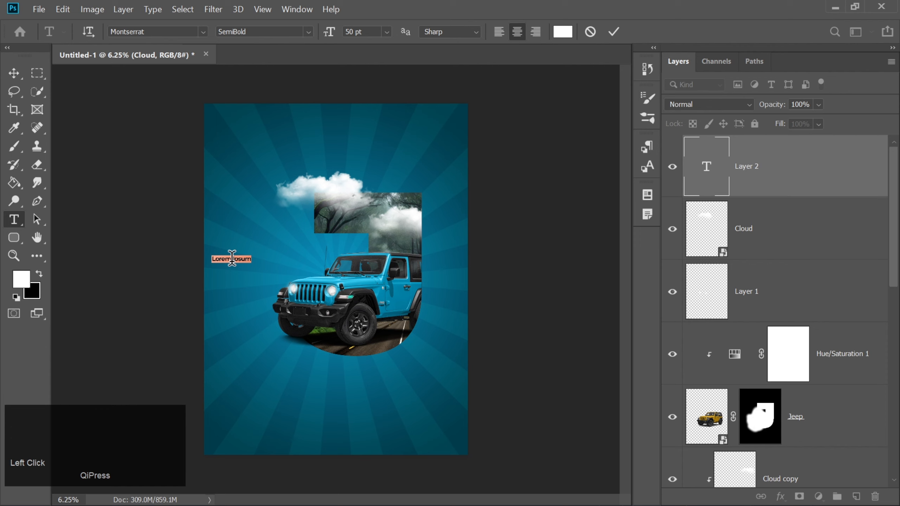
text(O )
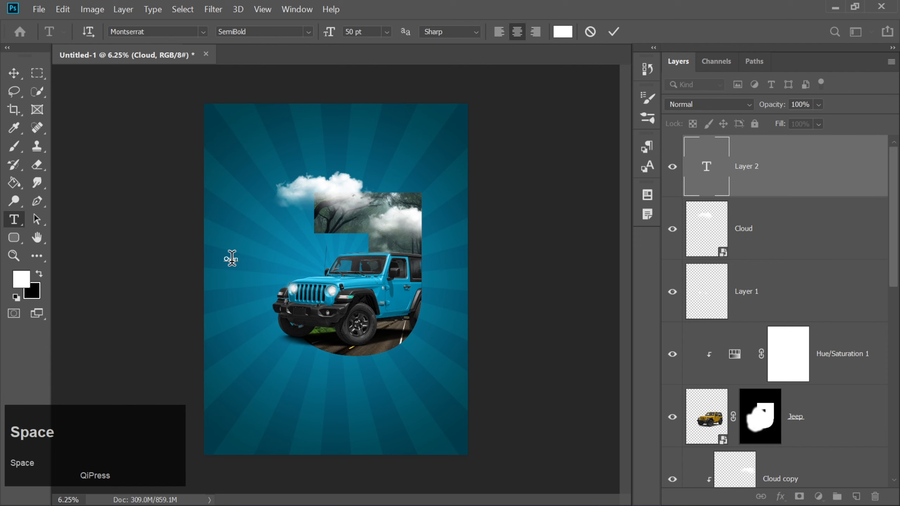
text(Your )
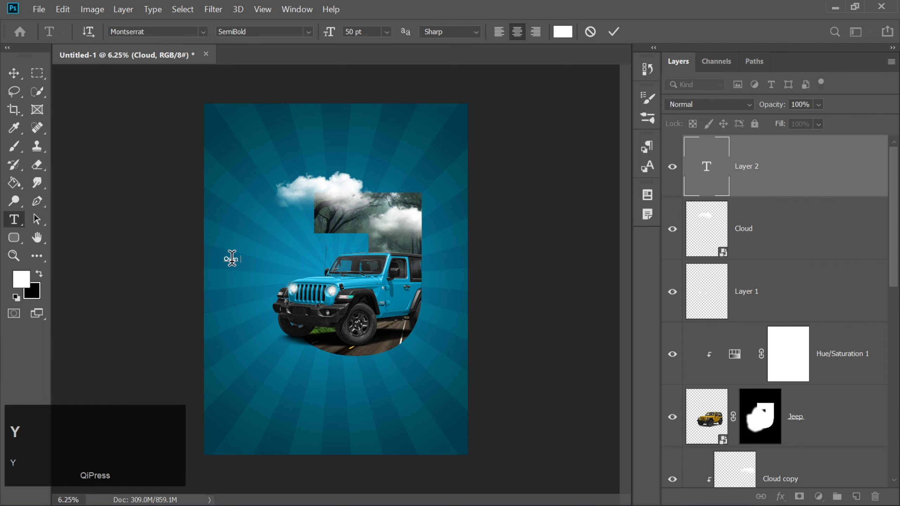
text(mo)
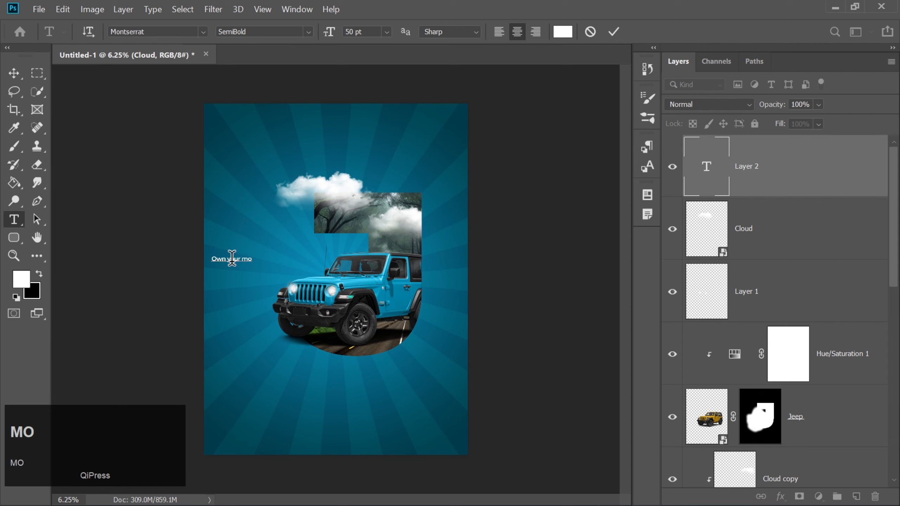
key(BackSpace)
key(BackSpace)
key(BackSpace)
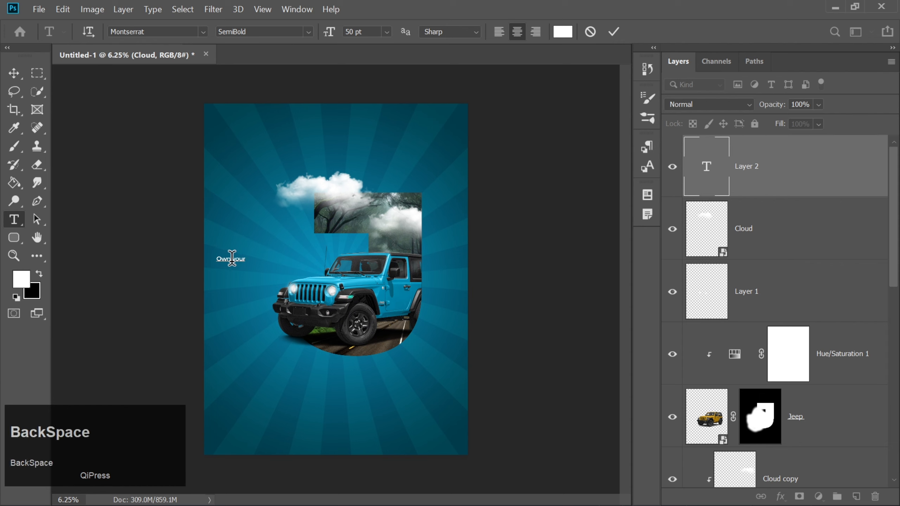
key(Return)
text(moment)
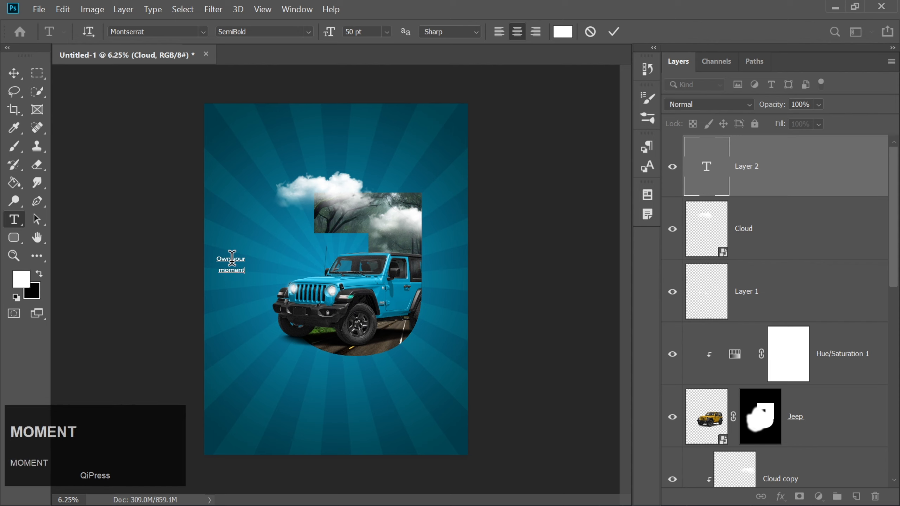
key(BackSpace)
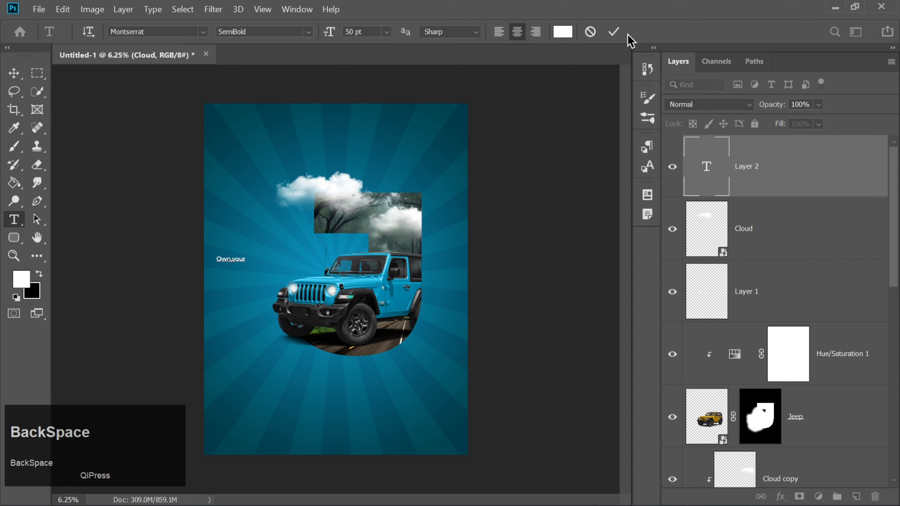
click(614, 32)
- Scale the "Own your" text to about 233% and position it just left of the J's upper arm, above the Jeep's hood
key(ctrl+t)
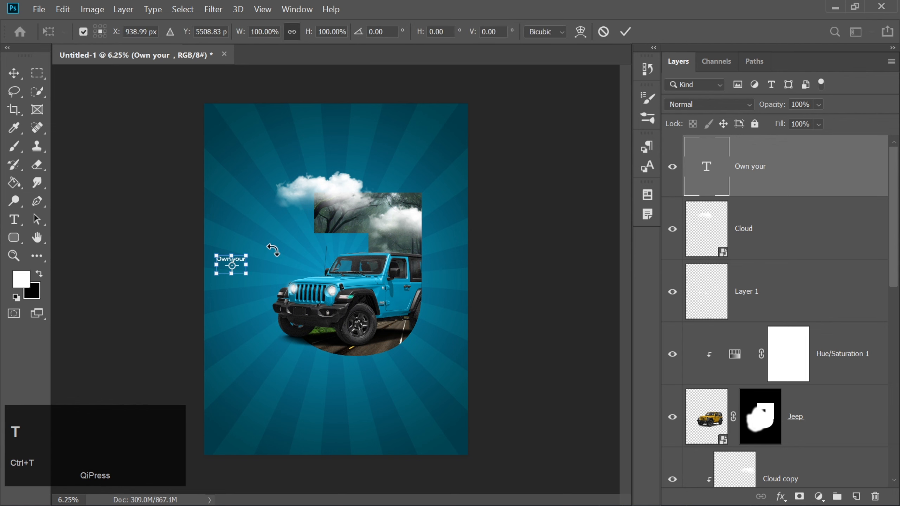
drag(244, 274, 300, 307)
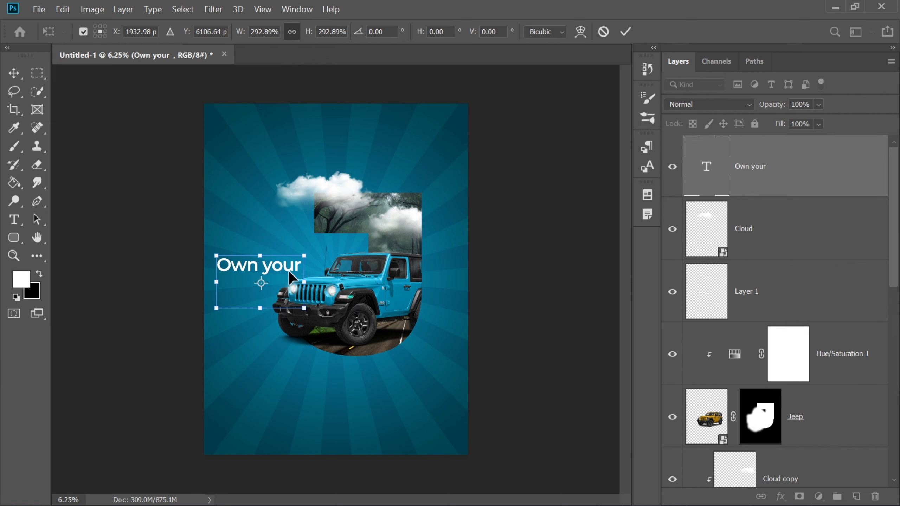
drag(288, 271, 292, 236)
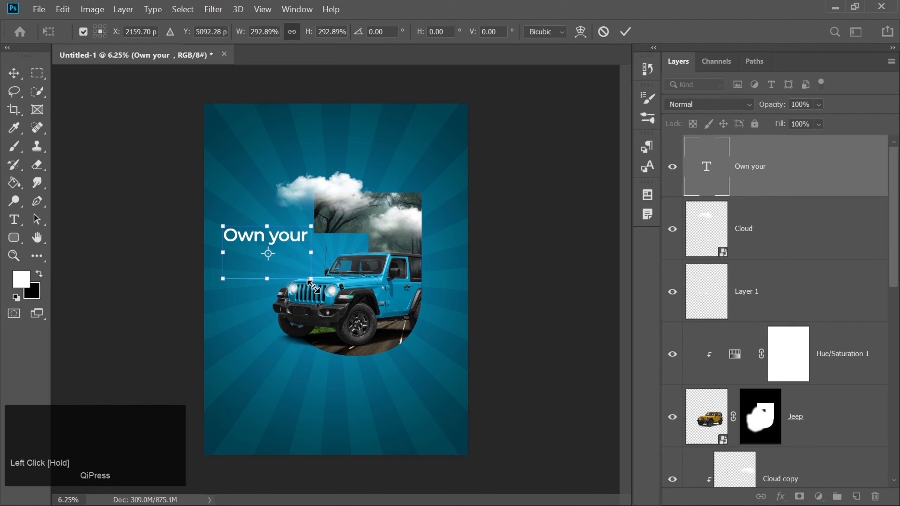
drag(311, 278, 293, 268)
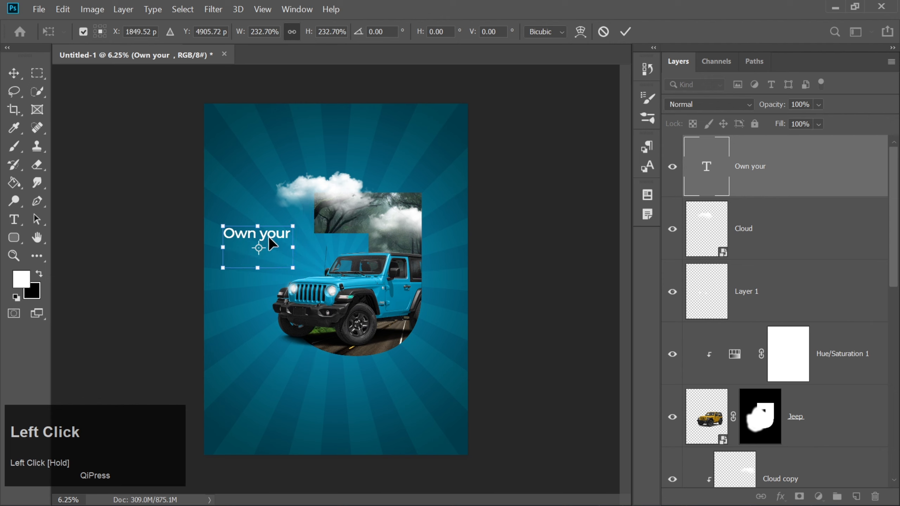
mouse_move(276, 239)
mouse_down()
mouse_move(294, 243)
mouse_move(284, 235)
mouse_up()
key(Right)
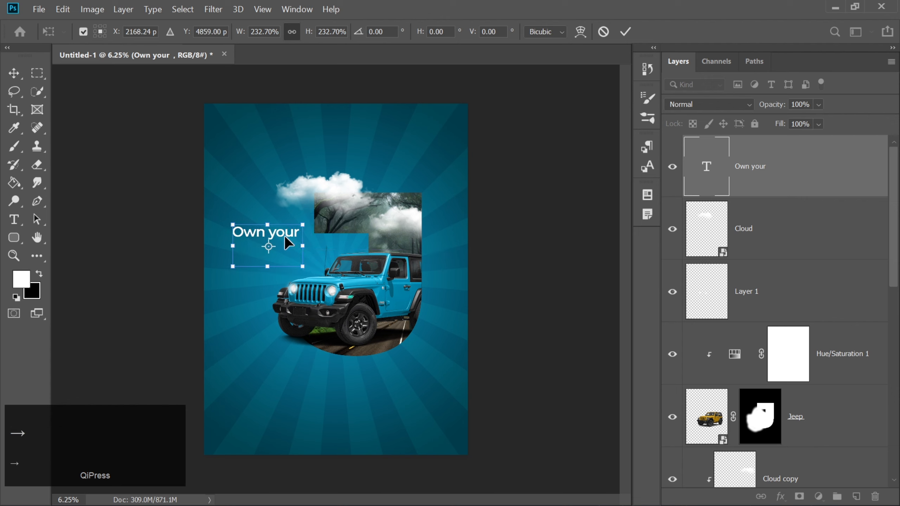
key(Right)
key(Right)
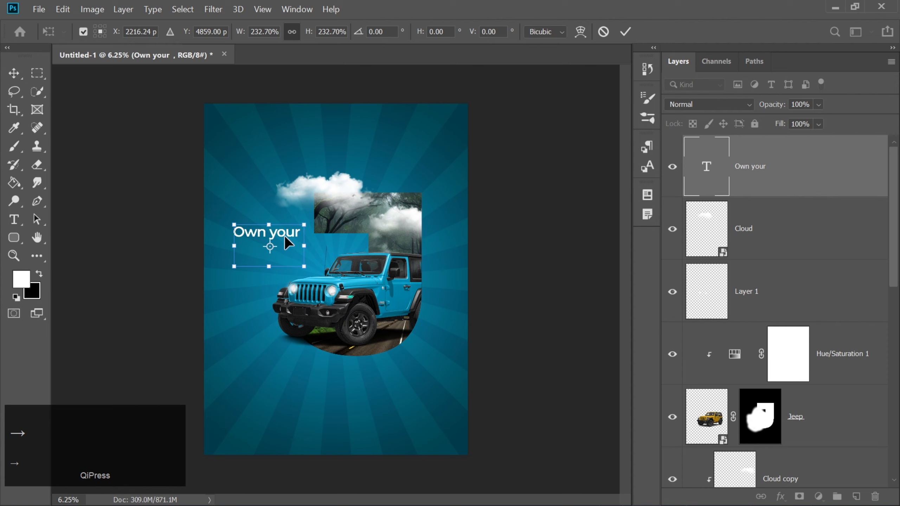
key(Return)
key(Return)
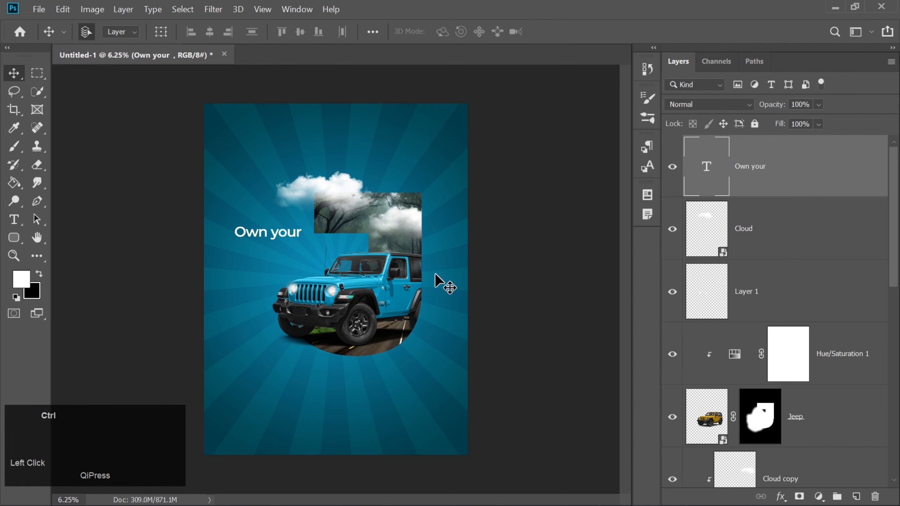
- Duplicate the "Own your" text directly below itself, change the copy to "moment", and nudge it left to centre it under the first line
key(ctrl+j)
drag(256, 235, 257, 248)
double_click(256, 244)
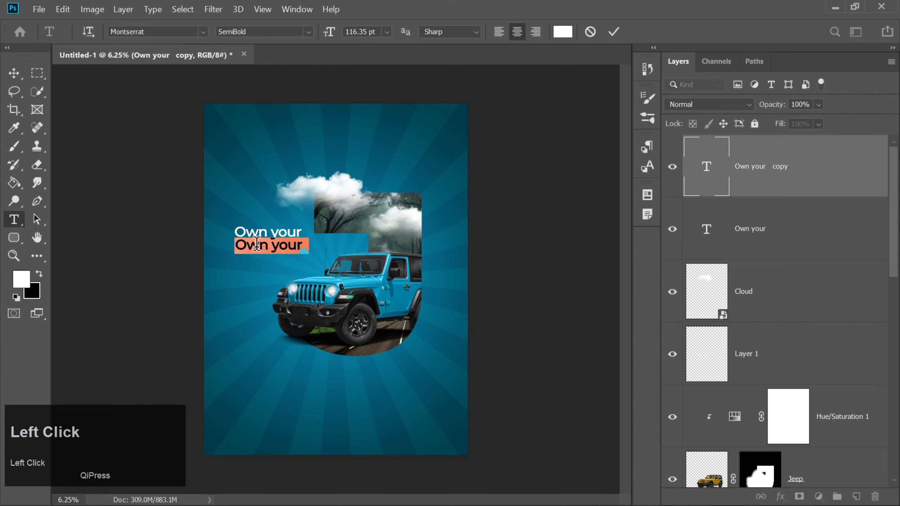
text(moment)
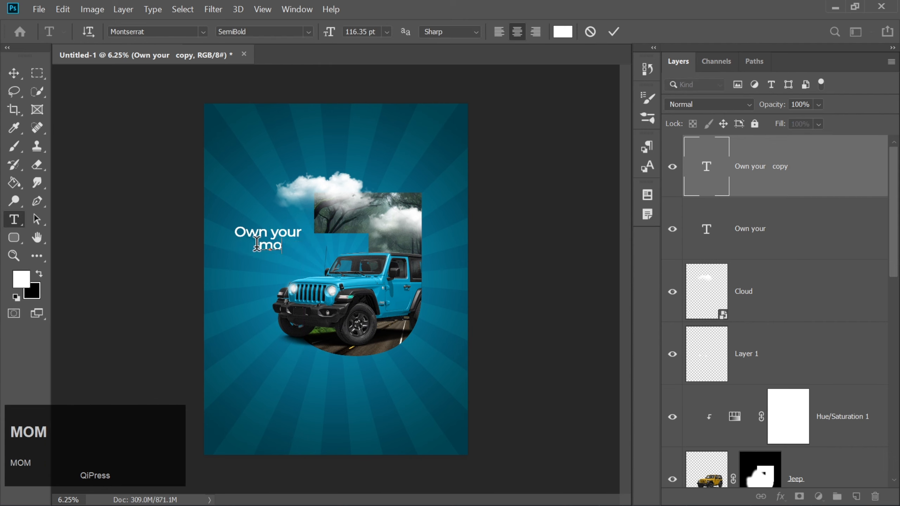
click(613, 31)
key(Left)
key(Left)
key(Left)
key(Left)
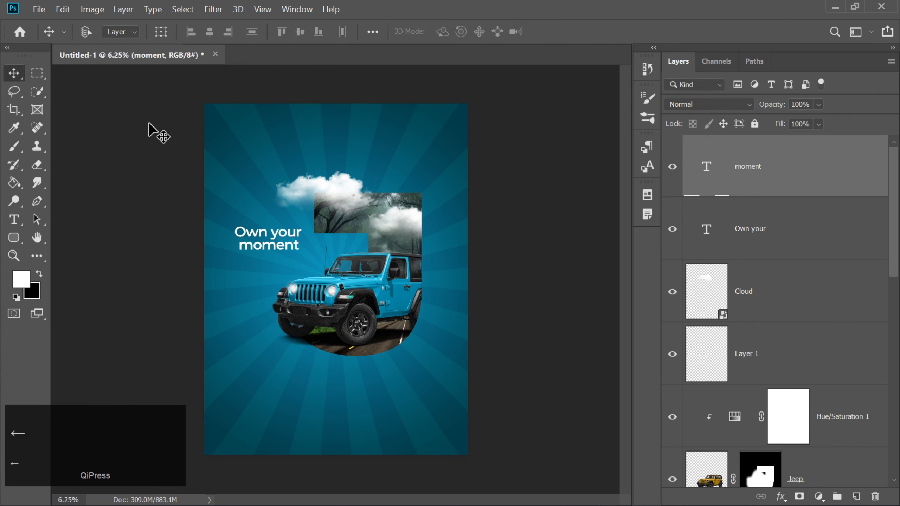
- Add the text "JEEP" in Montserrat Black at 200 pt below the "Own your moment" lines
click(13, 219)
click(220, 279)
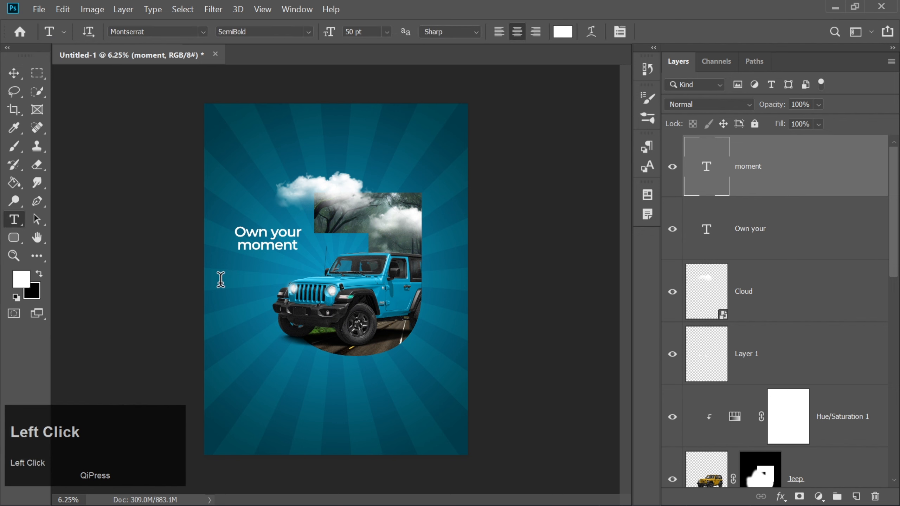
click(308, 32)
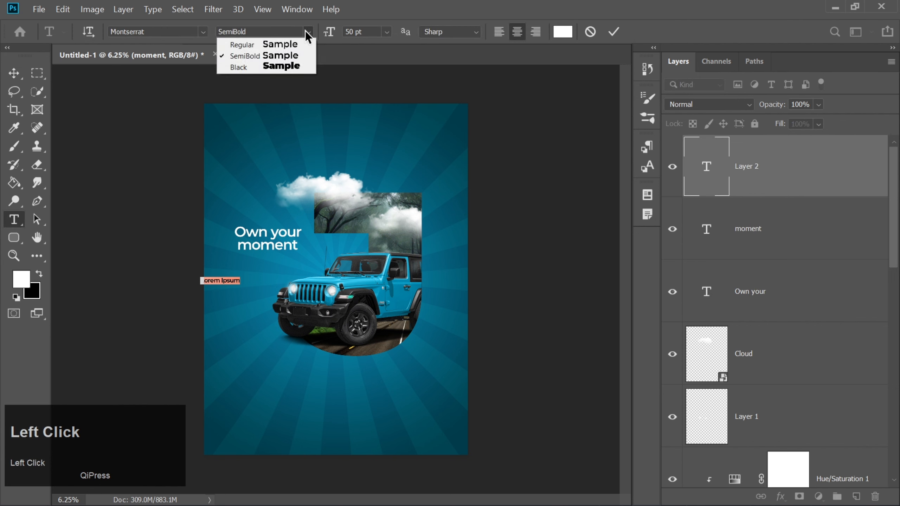
click(284, 69)
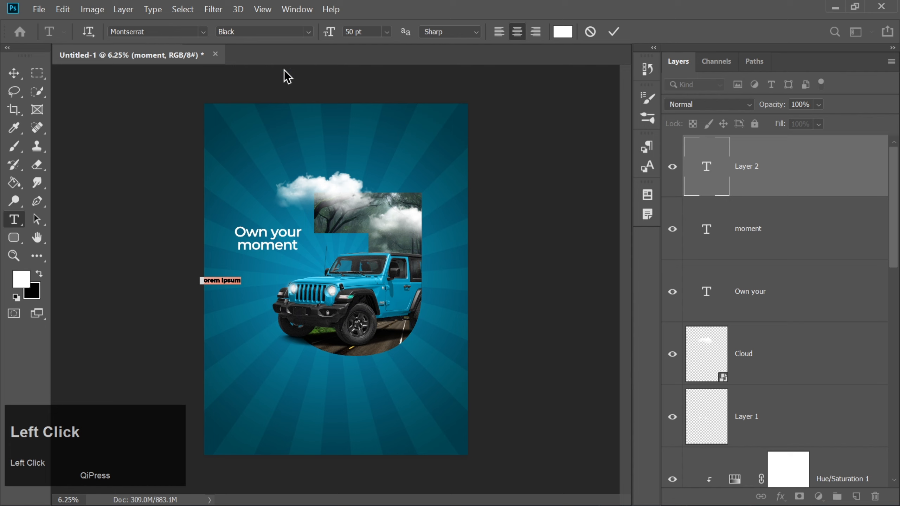
key(Caps_Lock)
text(JEEP)
key(Caps_Lock)
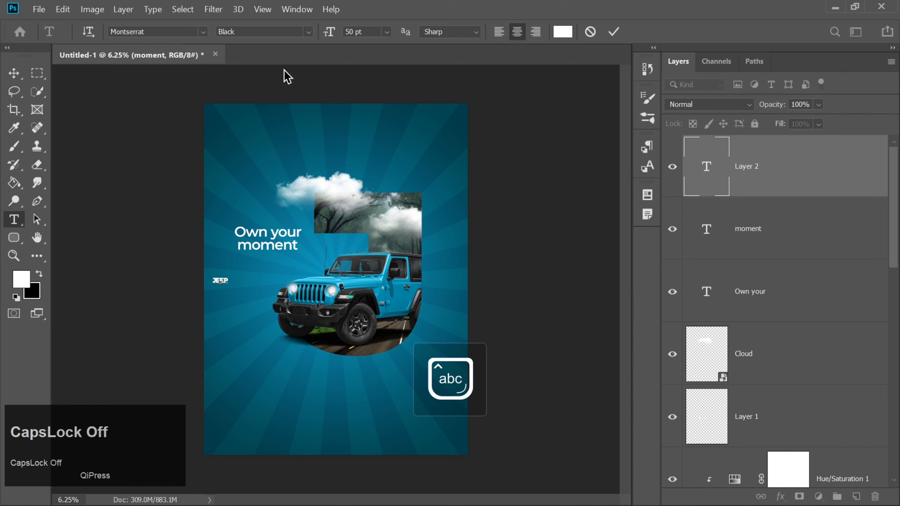
key(ctrl+a)
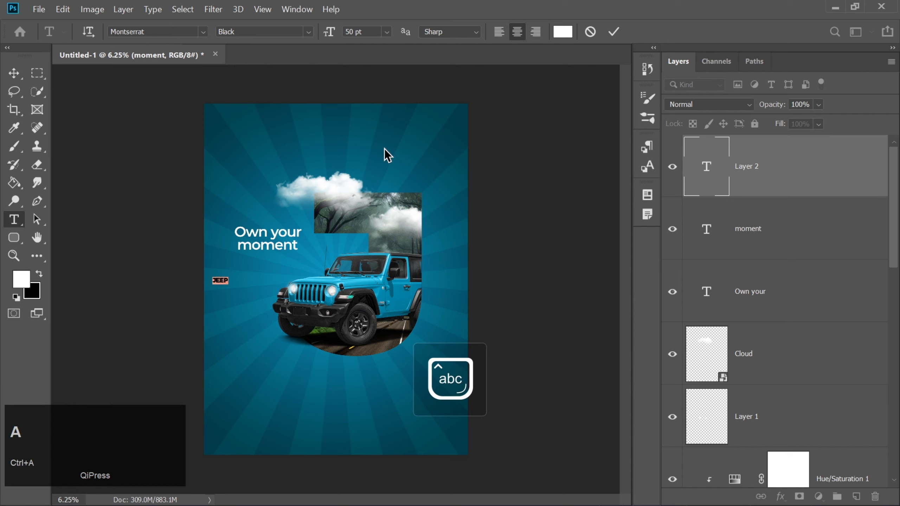
click(337, 33)
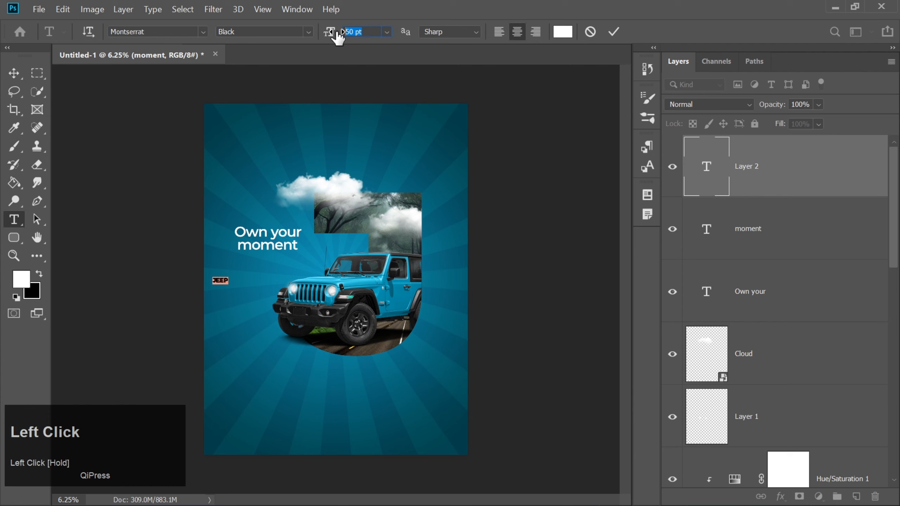
text(200)
key(Return)
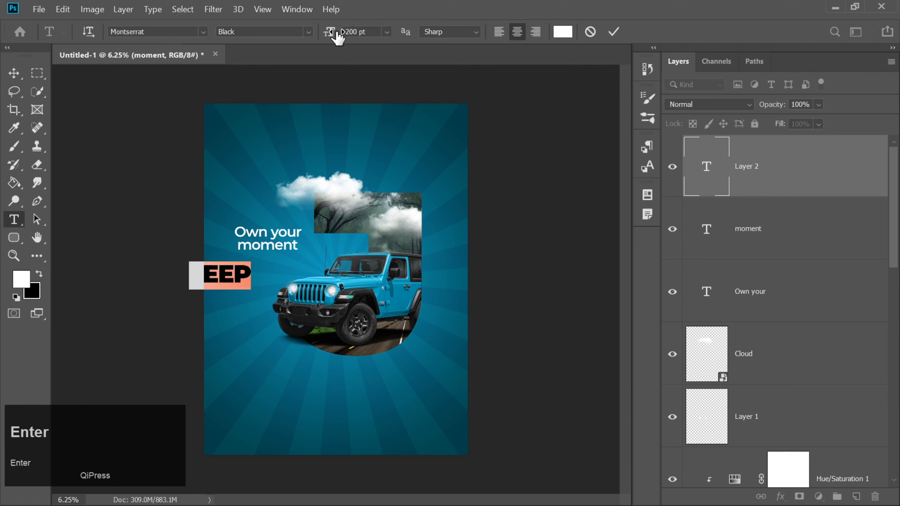
click(613, 34)
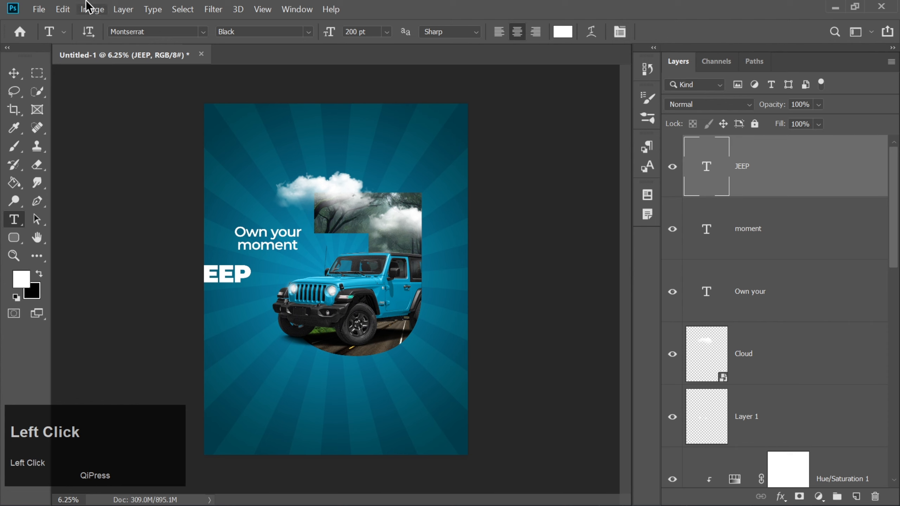
- Scale the "JEEP" text to about 122% and move it directly below "moment", beside the Jeep's hood
click(14, 74)
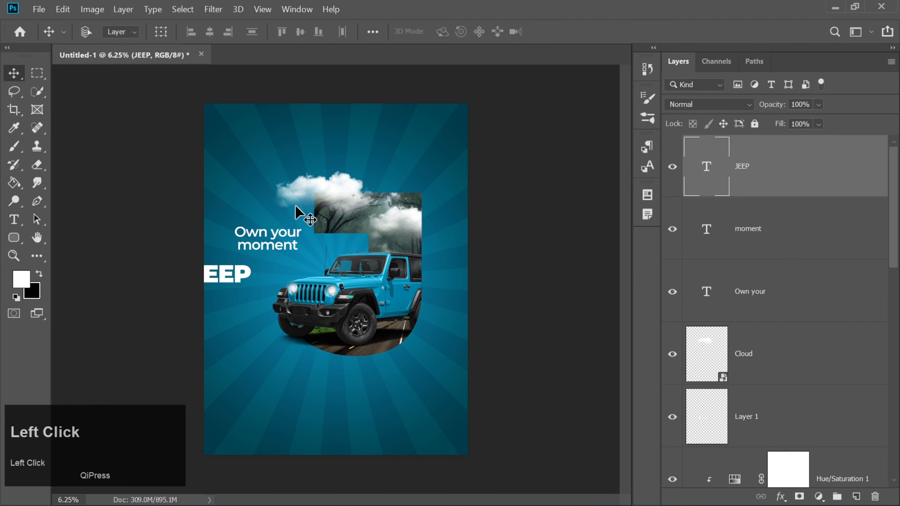
key(ctrl)
key(ctrl+t)
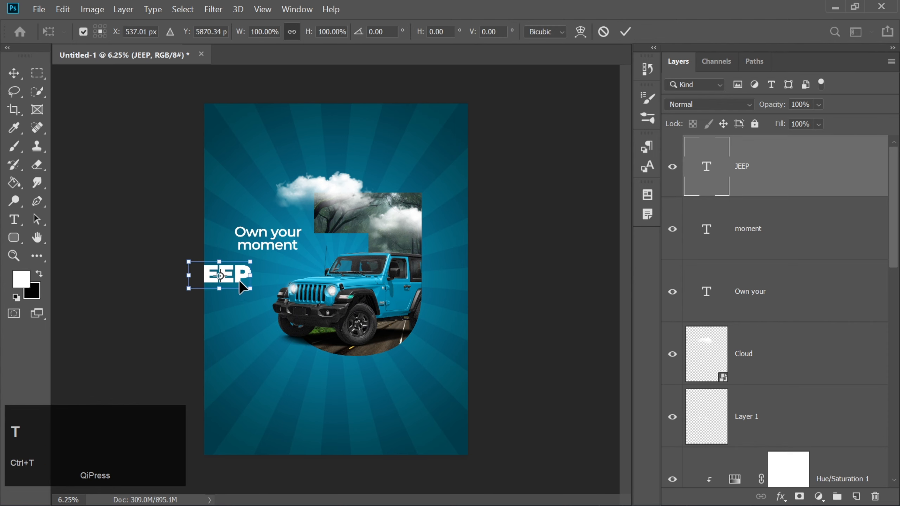
drag(239, 280, 283, 271)
key(Left)
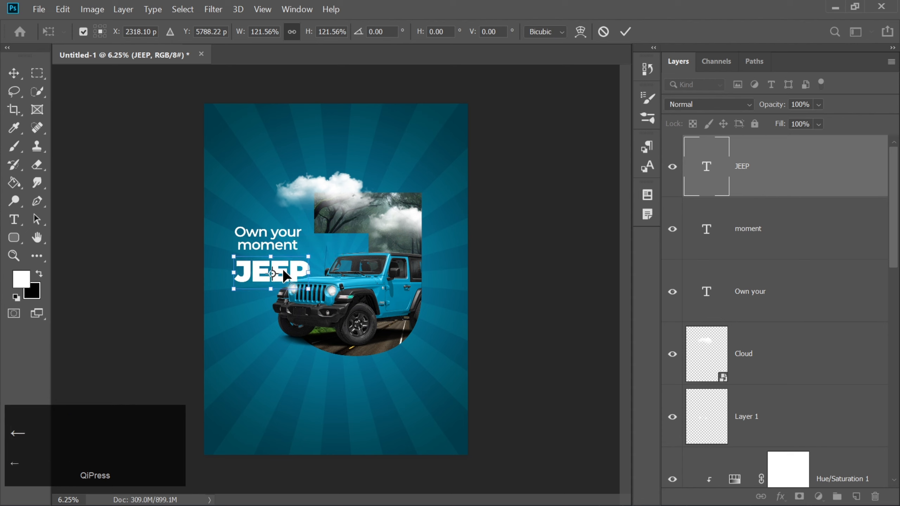
- Nudge the "JEEP" text up closer to "moment" and align its left edge with the "Own your" line
key(Up)
key(Up)
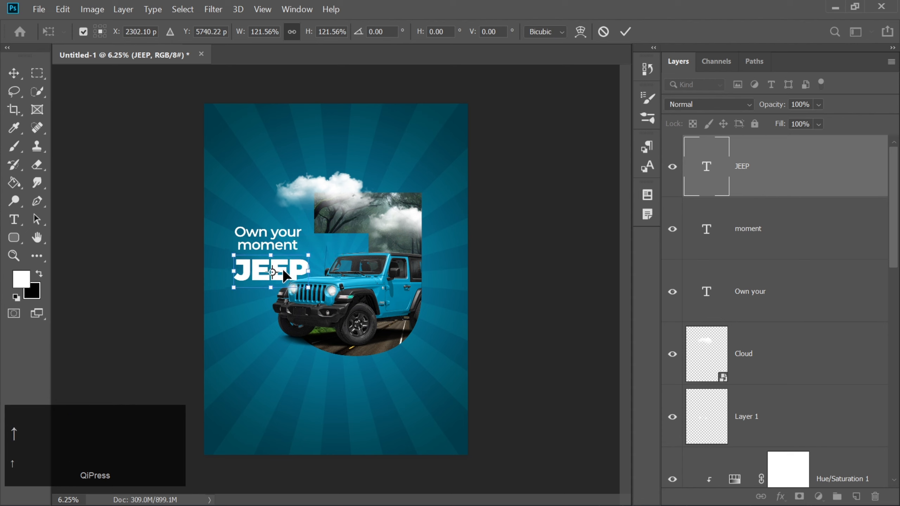
key(Left)
key(Left)
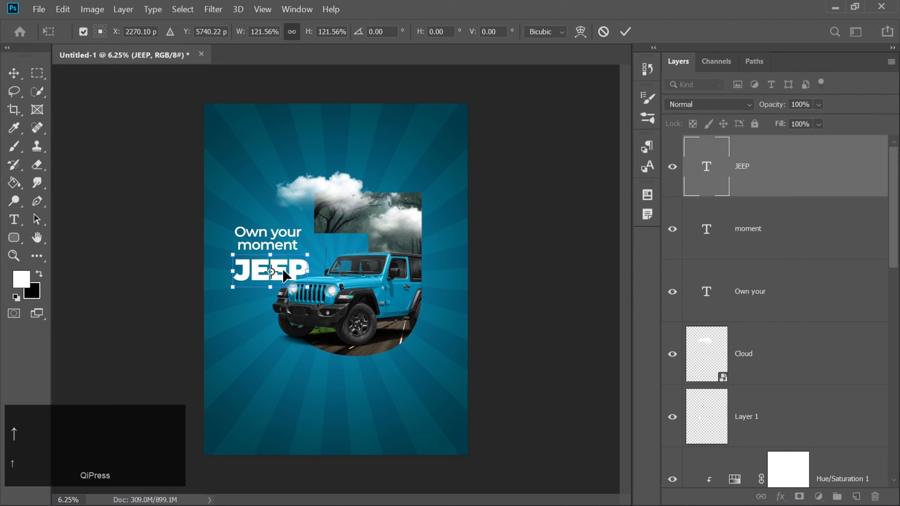
key(Up)
key(Up)
key(Up)
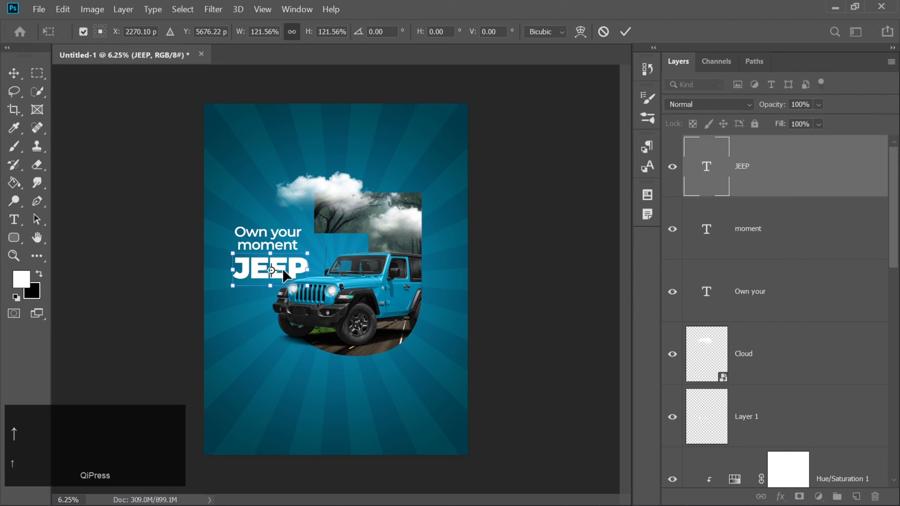
key(Right)
key(Right)
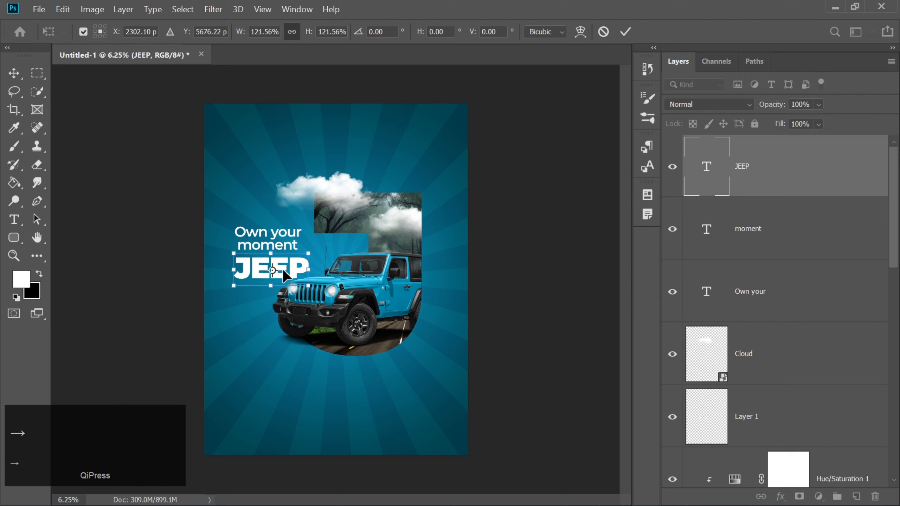
key(Up)
key(Up)
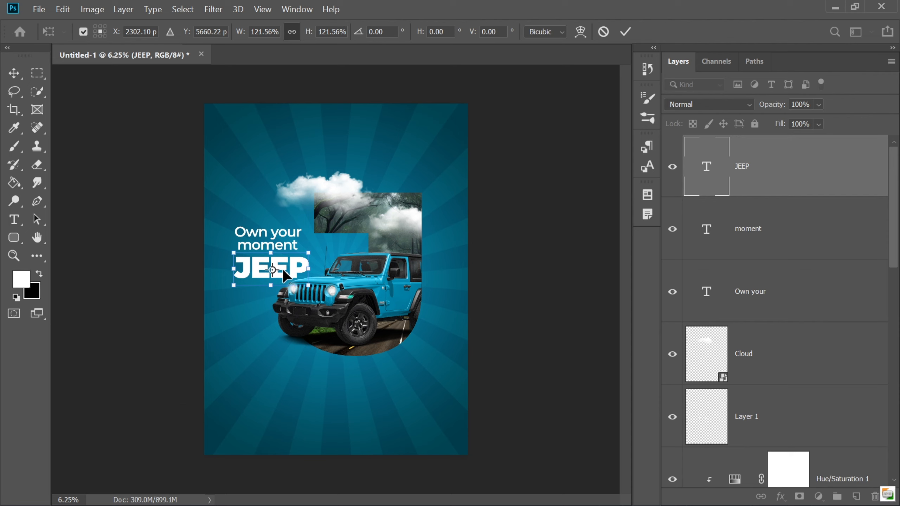
key(Left)
key(Left)
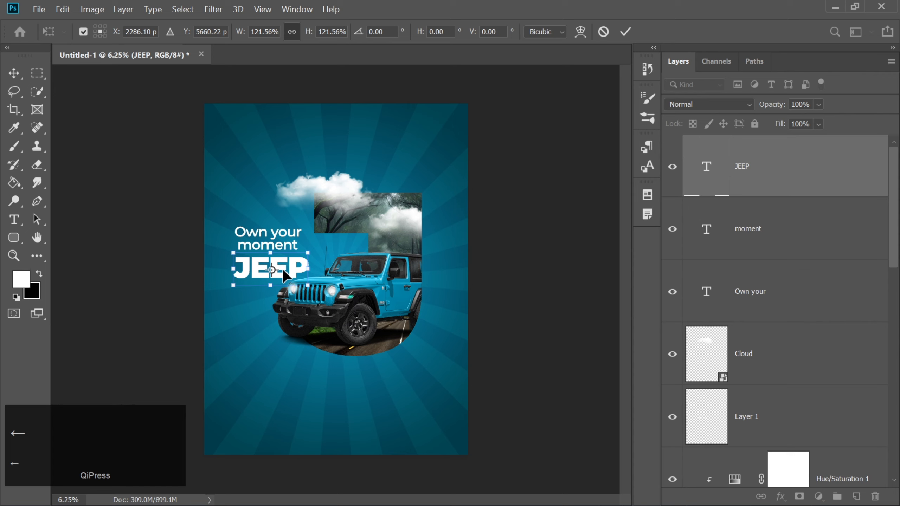
key(Return)
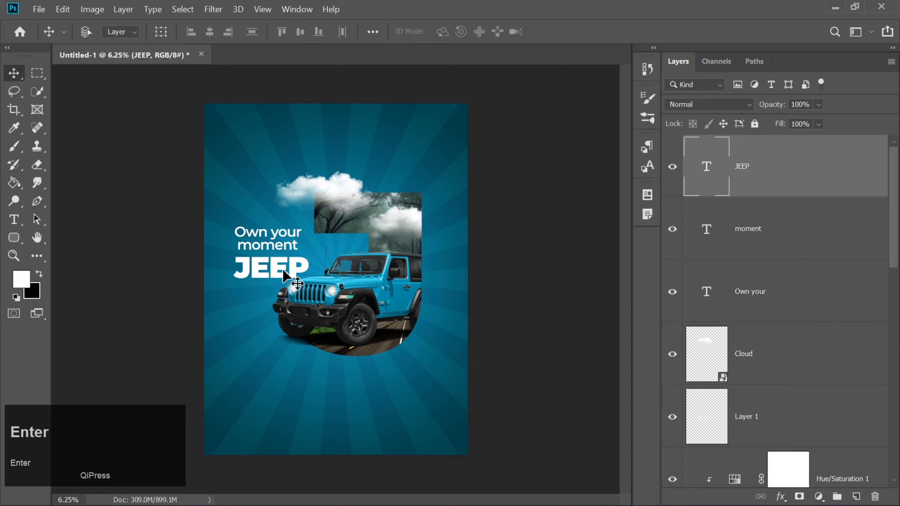
key(Right)
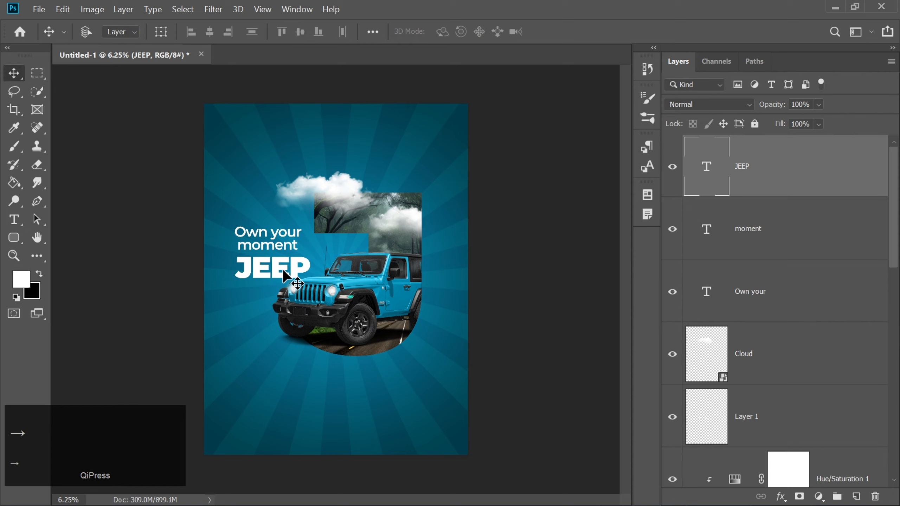
- Draw a thin white rectangle about 3030 × 80 px without a stroke and place it between "moment" and "JEEP"
right_click(12, 240)
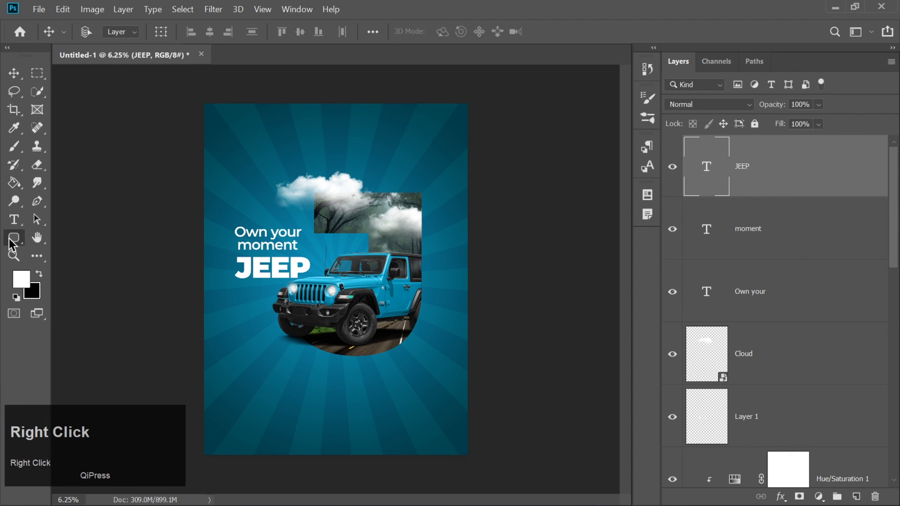
click(48, 242)
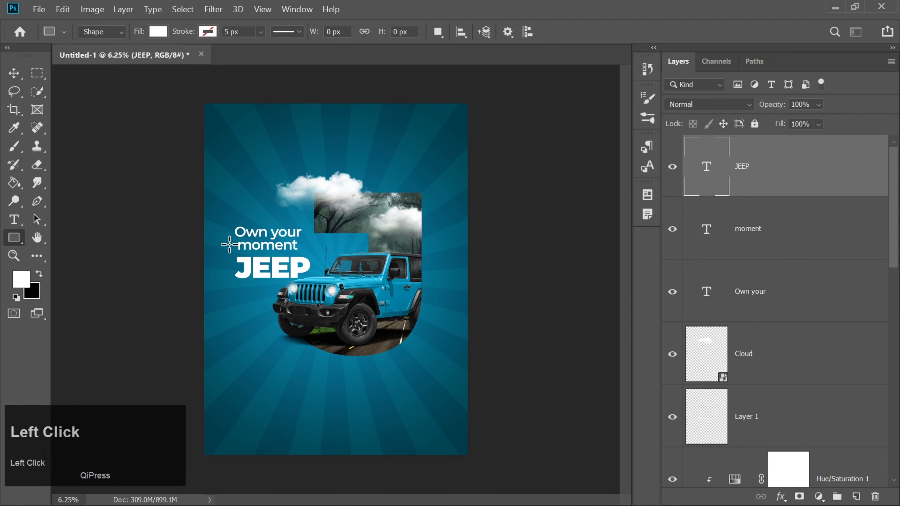
drag(229, 292, 319, 294)
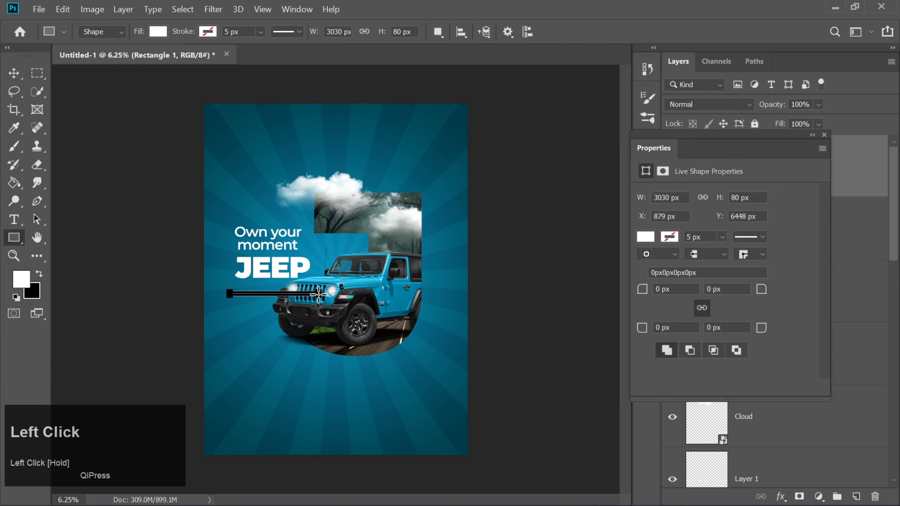
click(18, 75)
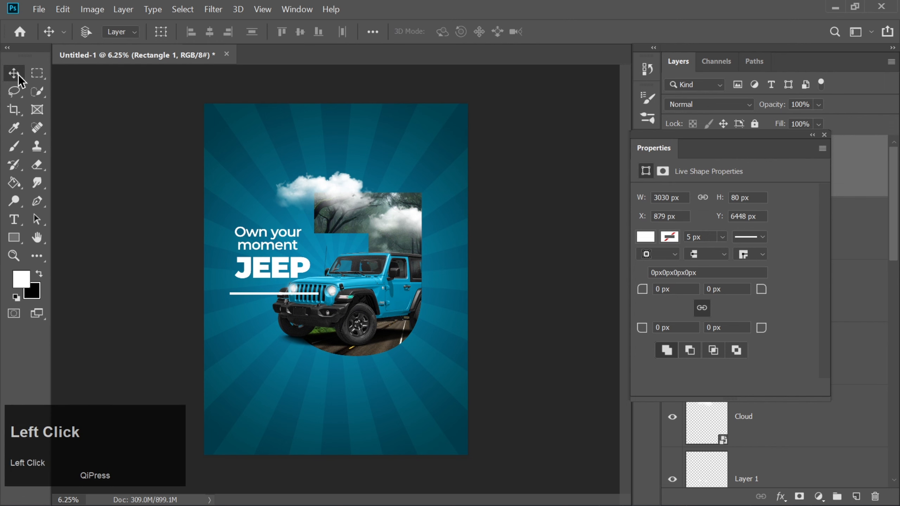
drag(261, 292, 266, 254)
key(Left)
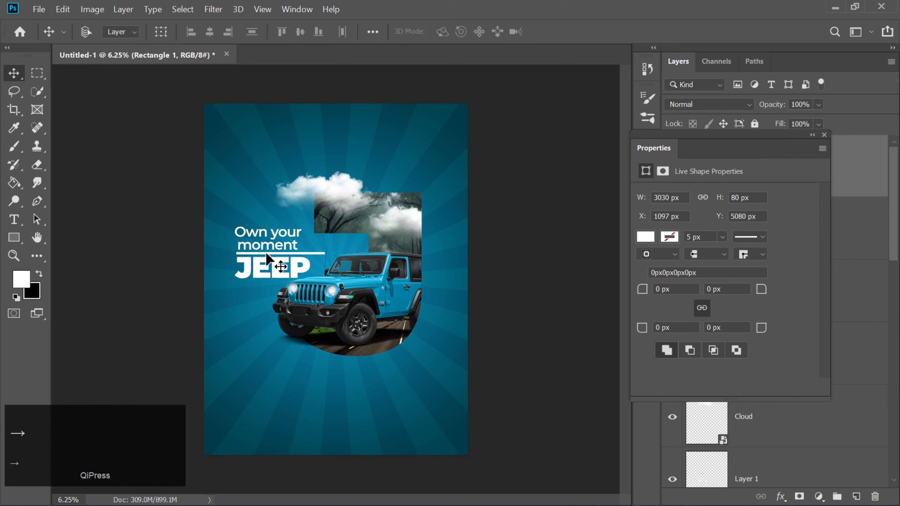
- Reduce the white bar's height to 70% and nudge it slightly down and right between the text lines
key(ctrl+plus)
key(ctrl+plus)
key(ctrl+t)
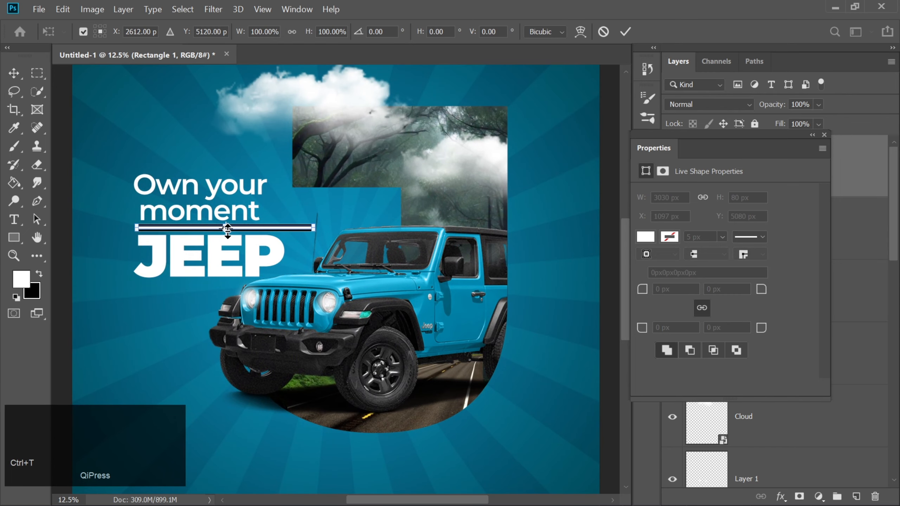
drag(227, 230, 226, 227)
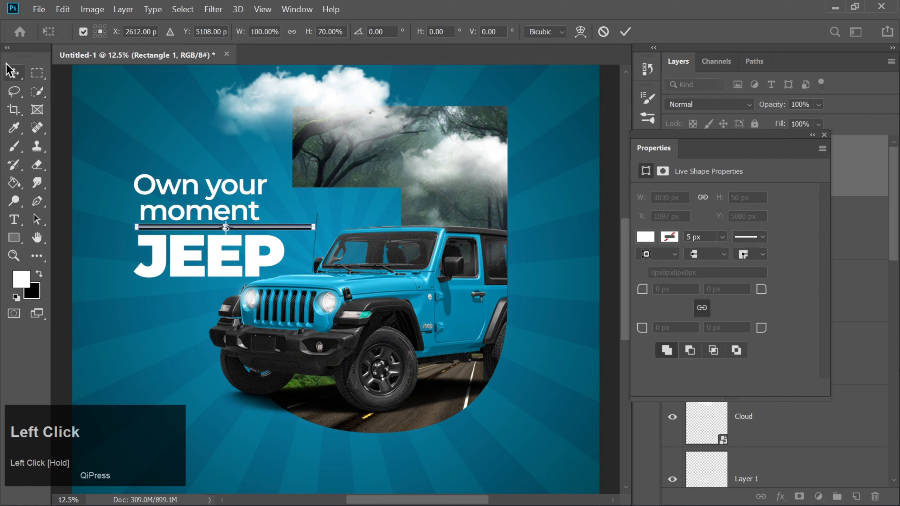
click(12, 73)
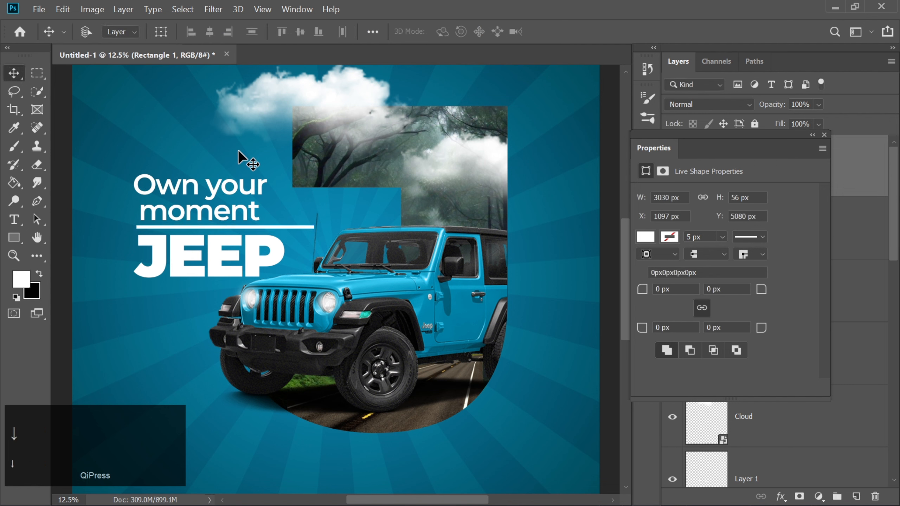
key(Down)
key(Down)
key(Right)
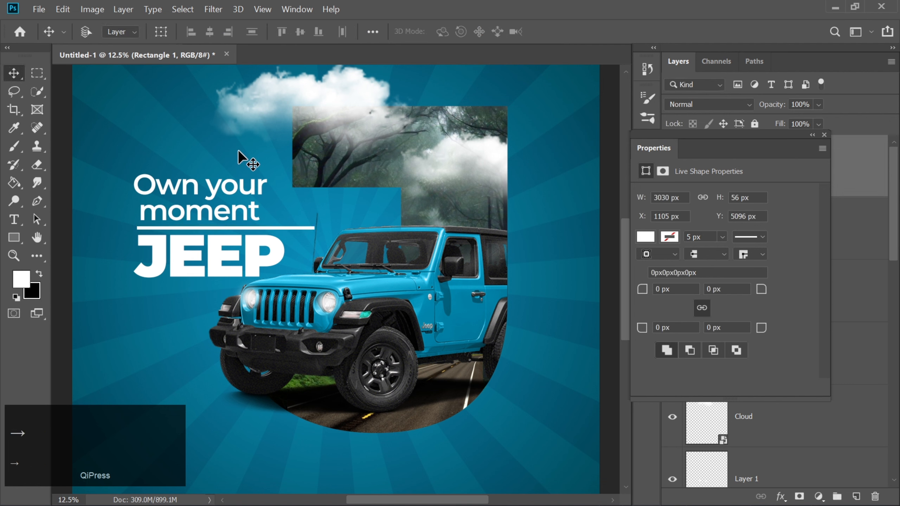
- Rasterize the white bar and erase its right end with a soft 400 px eraser so it fades out beside "moment"
click(36, 165)
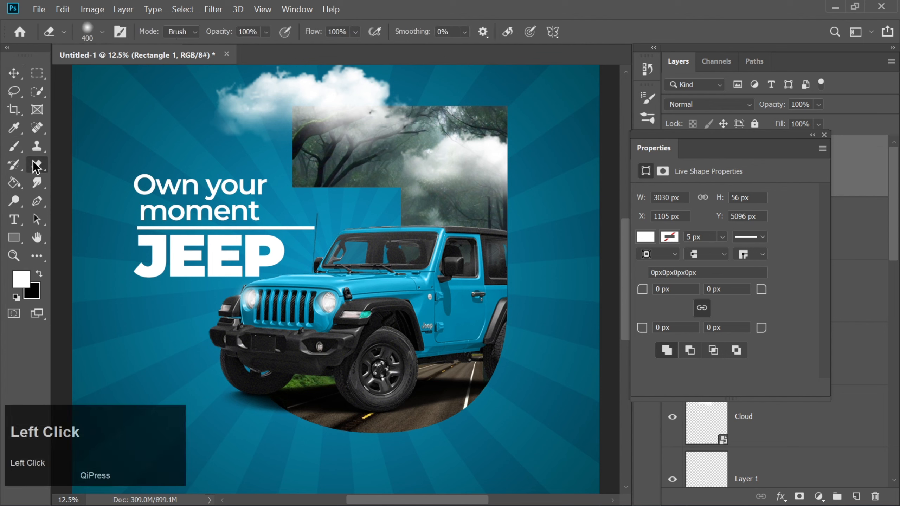
click(310, 230)
click(428, 211)
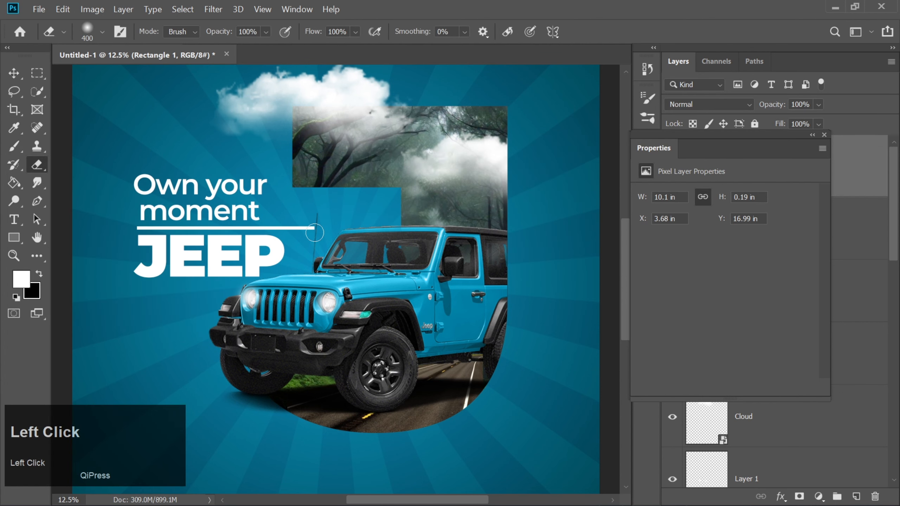
mouse_move(315, 233)
mouse_down()
mouse_move(267, 231)
mouse_move(317, 230)
mouse_move(284, 231)
mouse_up()
key(ctrl+minus)
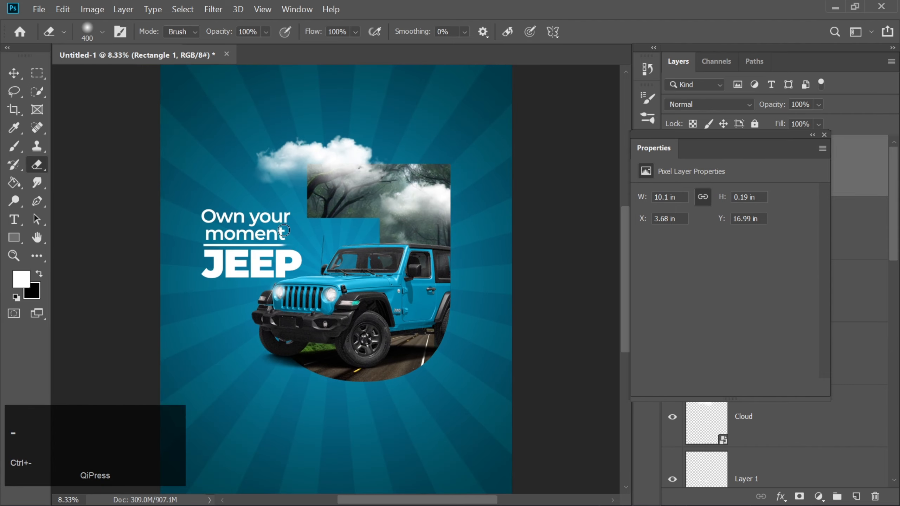
click(823, 133)
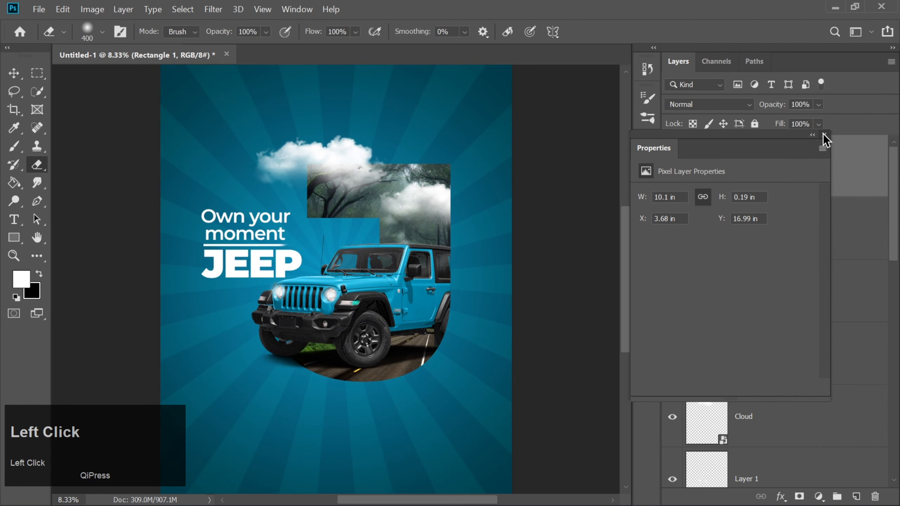
click(13, 74)
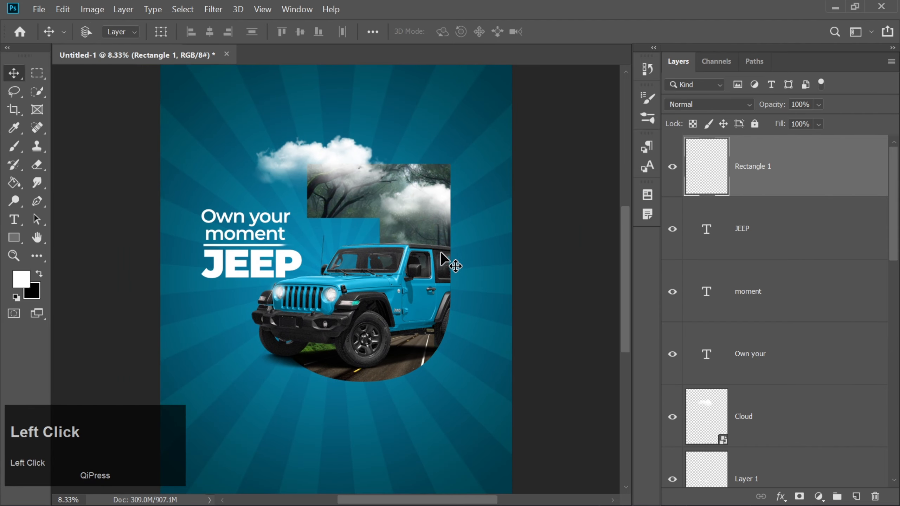
key(ctrl+minus)
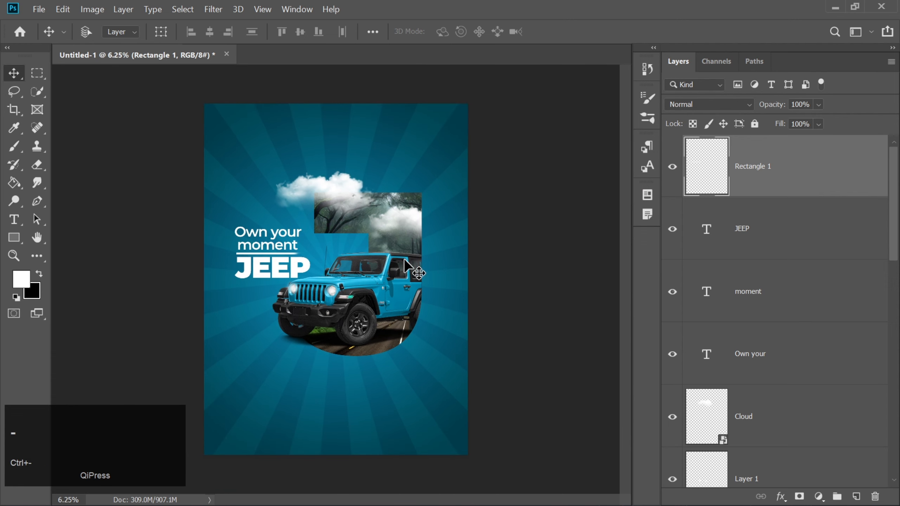